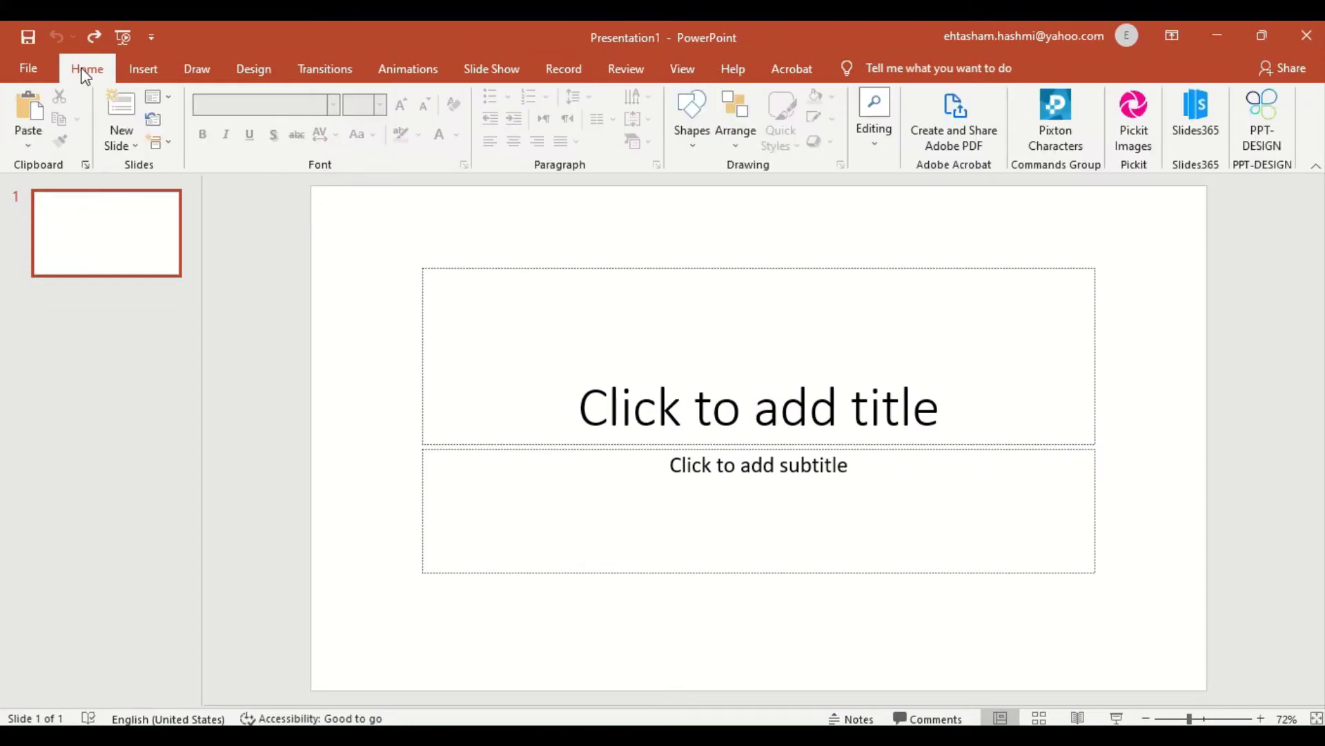
# Step: Switch the first slide to the Blank layout, removing the title and subtitle placeholders
pyautogui.rightClick(355, 245)
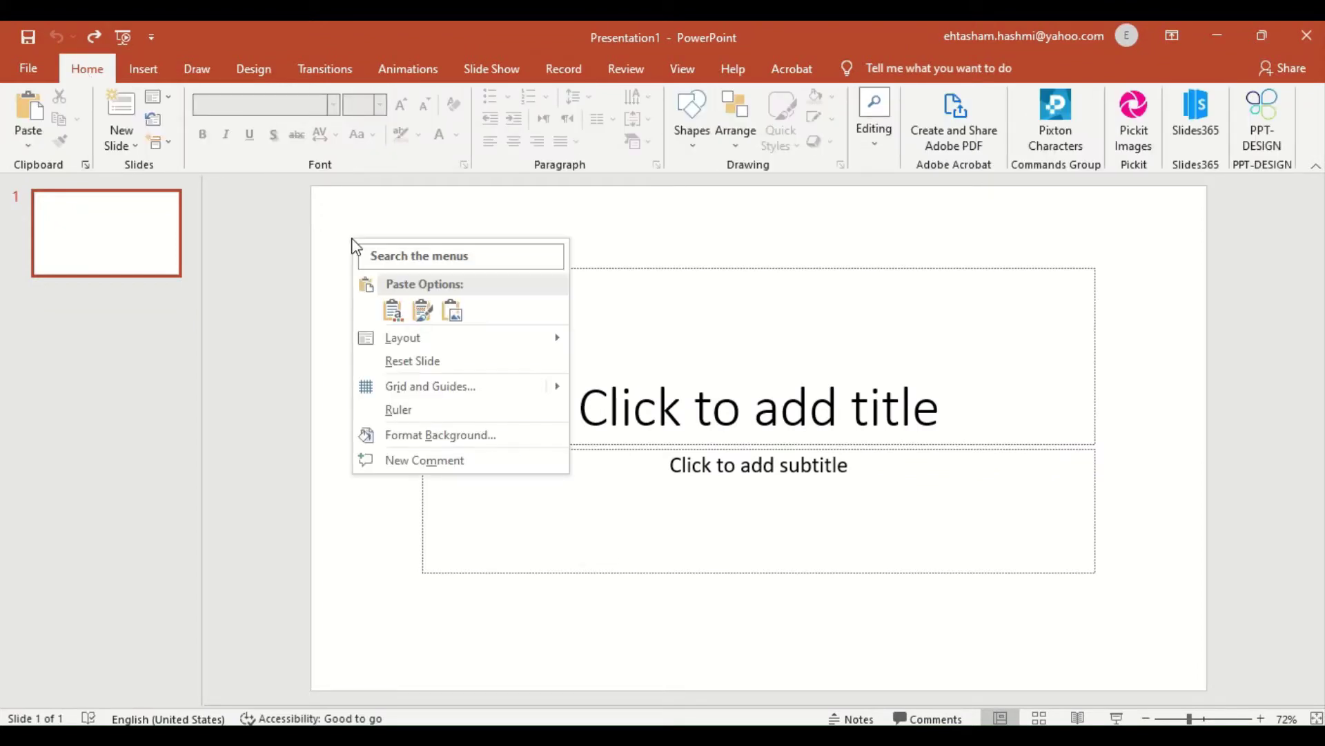
pyautogui.moveTo(407, 345)
pyautogui.click(615, 581)
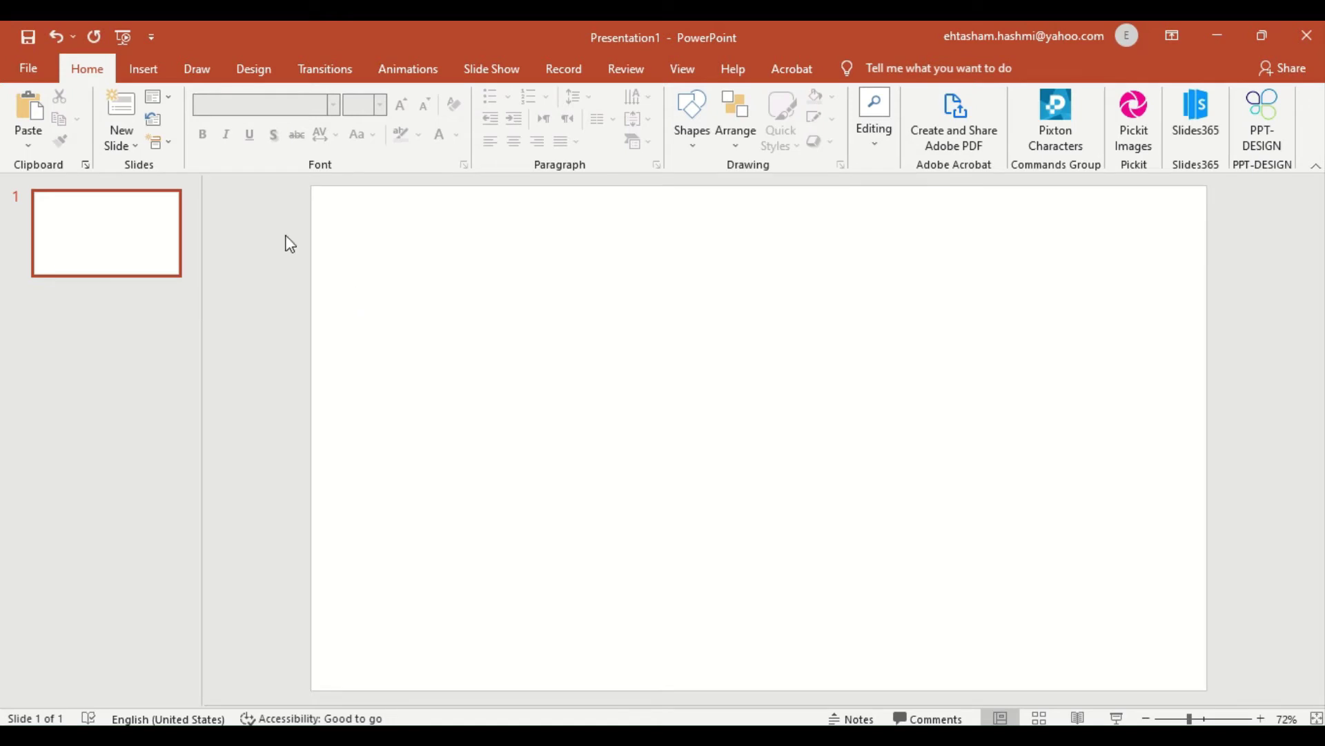
# Step: Draw a blue rectangle about 12.04 by 7.5 inches covering most of the slide
pyautogui.click(144, 77)
pyautogui.click(310, 135)
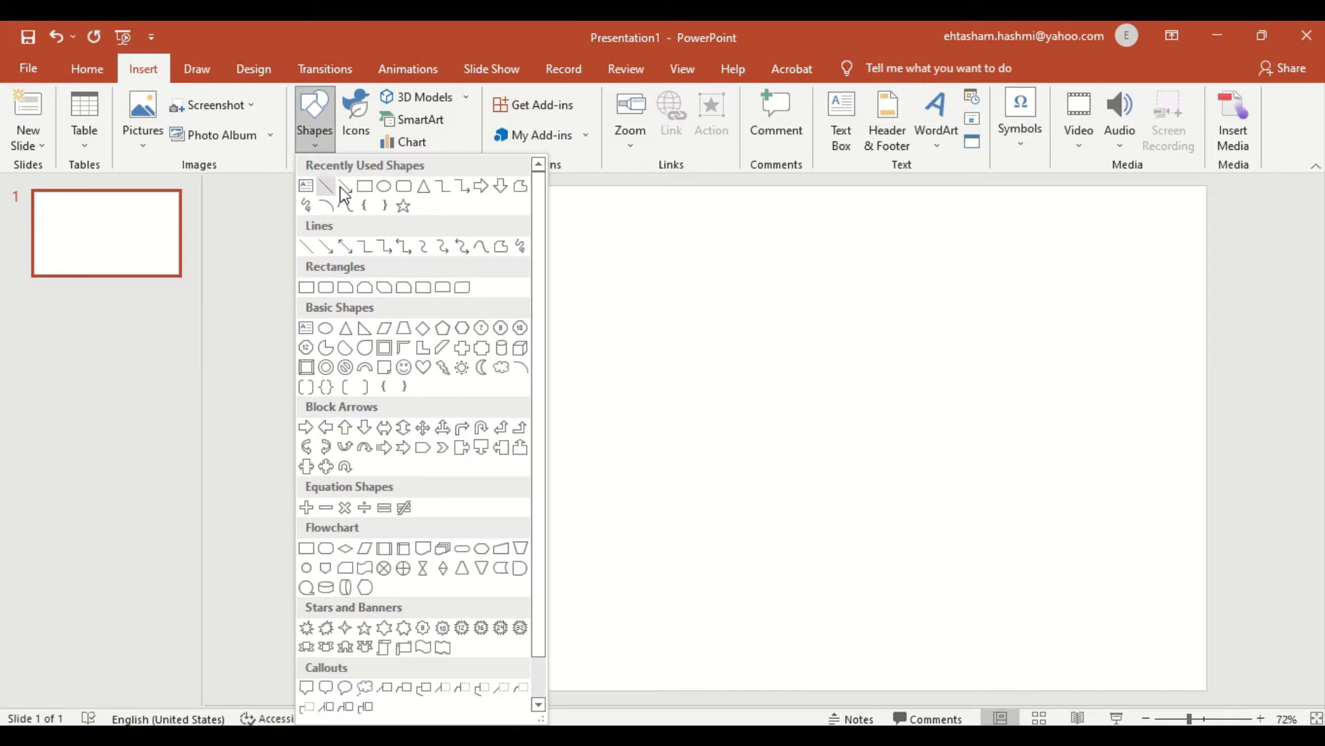
pyautogui.click(344, 188)
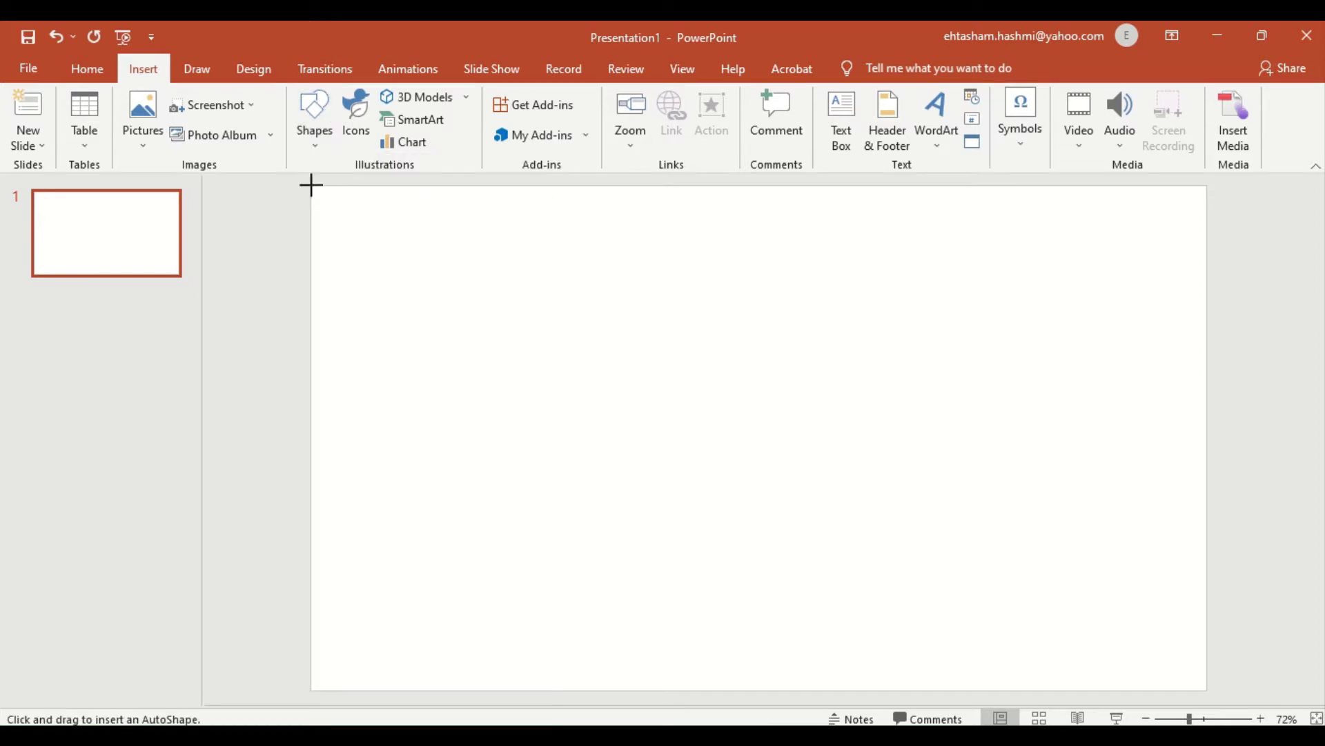
pyautogui.moveTo(311, 185); pyautogui.dragTo(1120, 690)
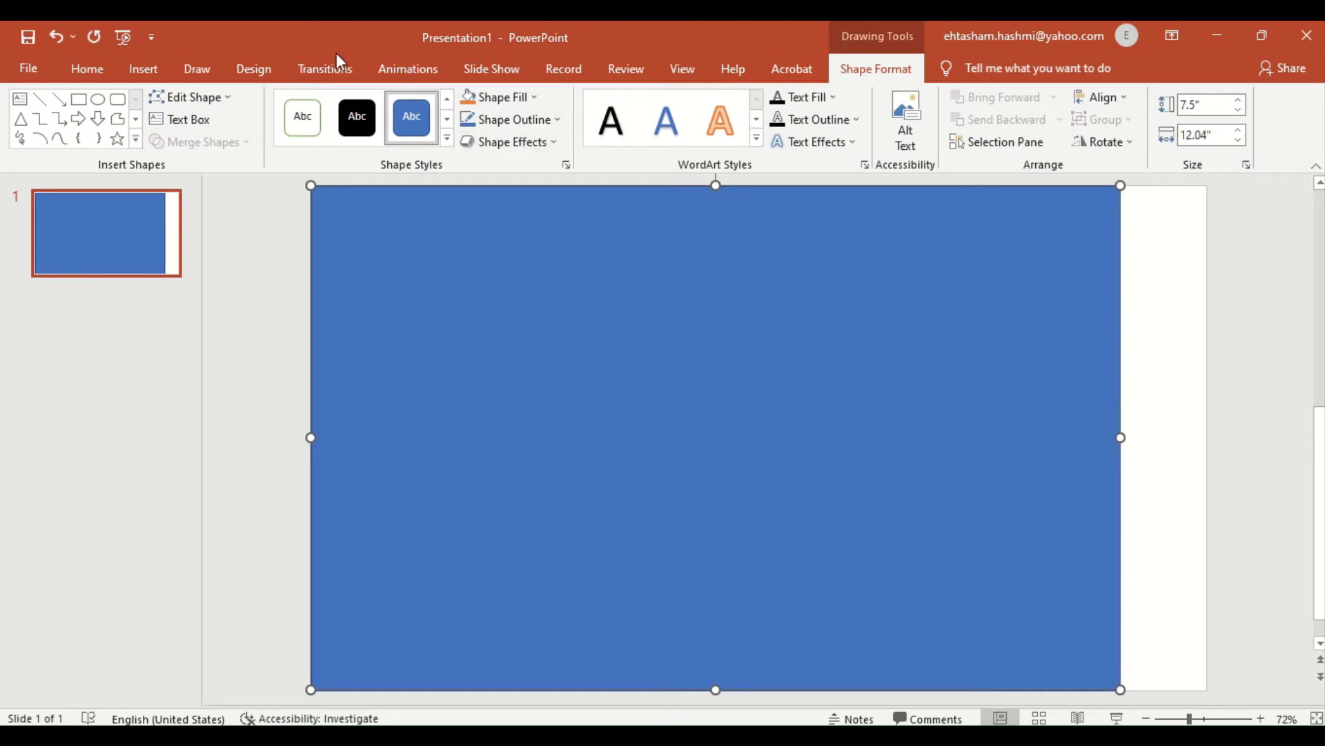
# Step: Insert plain-style WordArt and paste its 'Your text here' text after itself
pyautogui.click(136, 71)
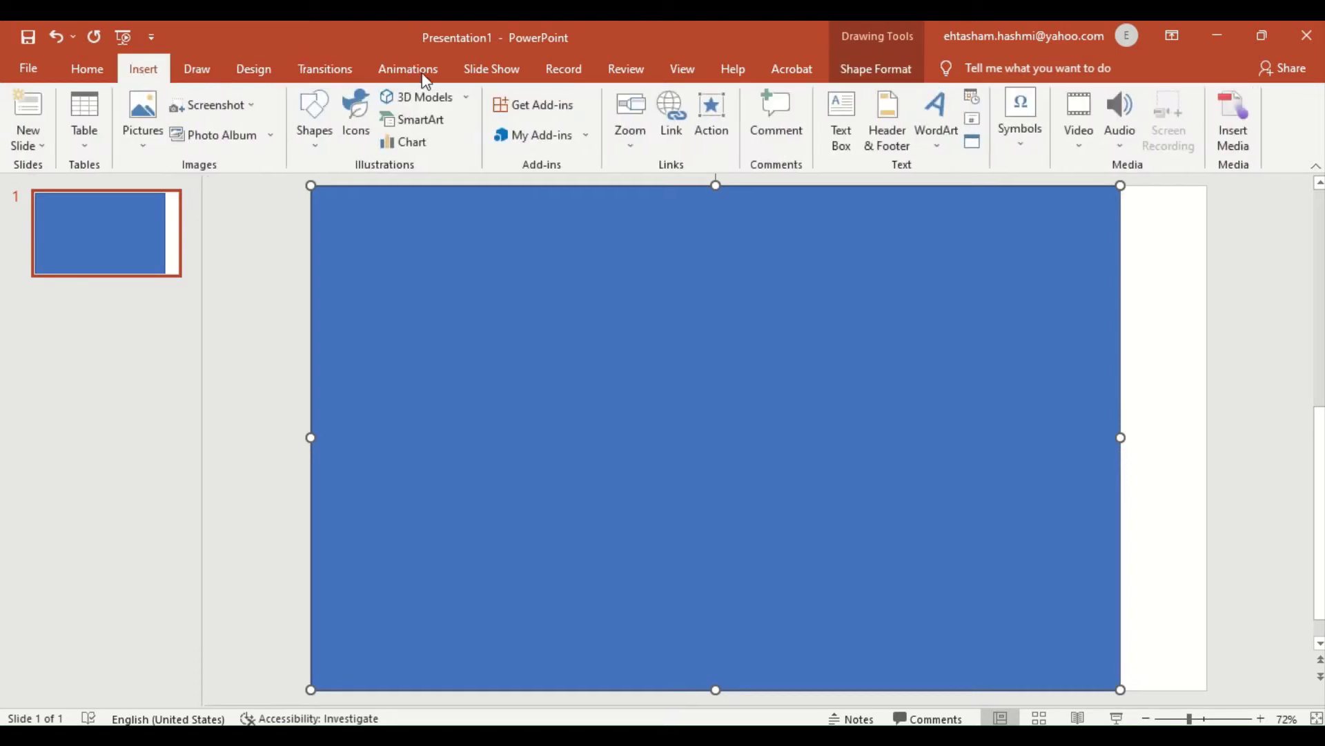
pyautogui.click(936, 117)
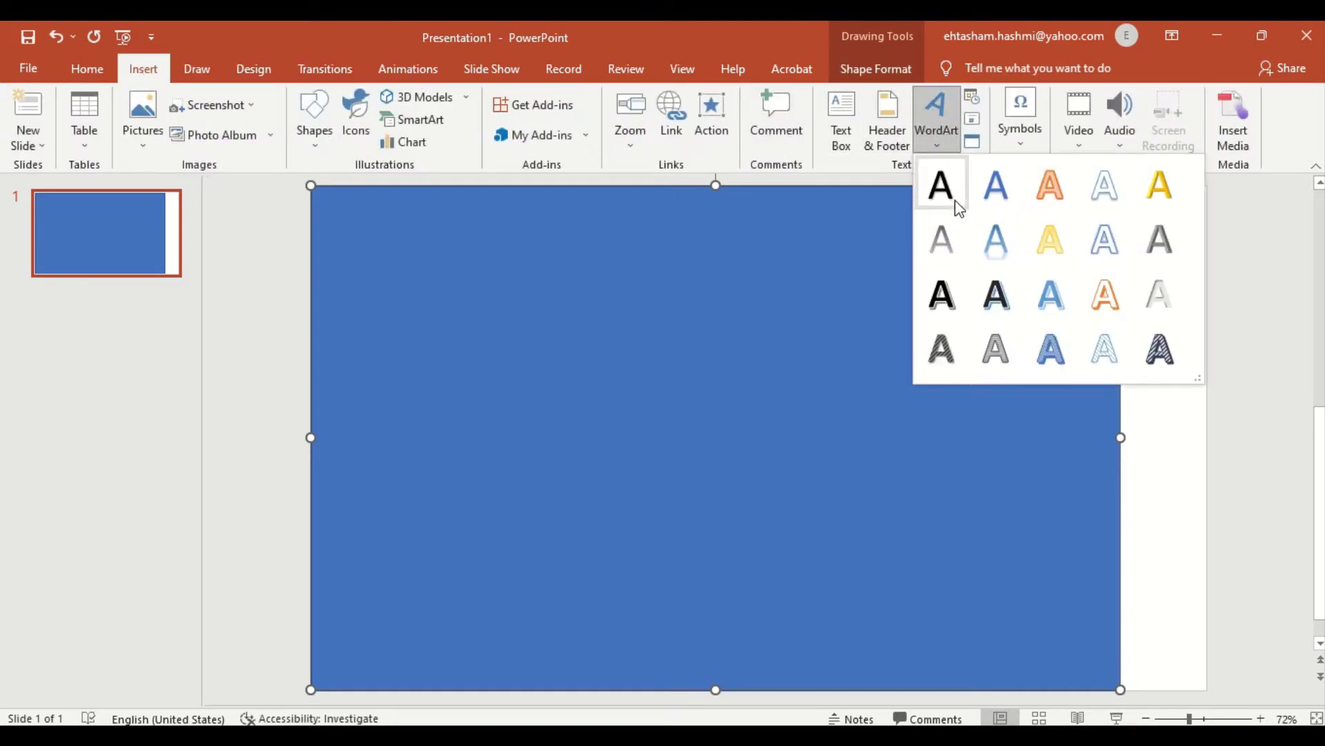
pyautogui.click(959, 207)
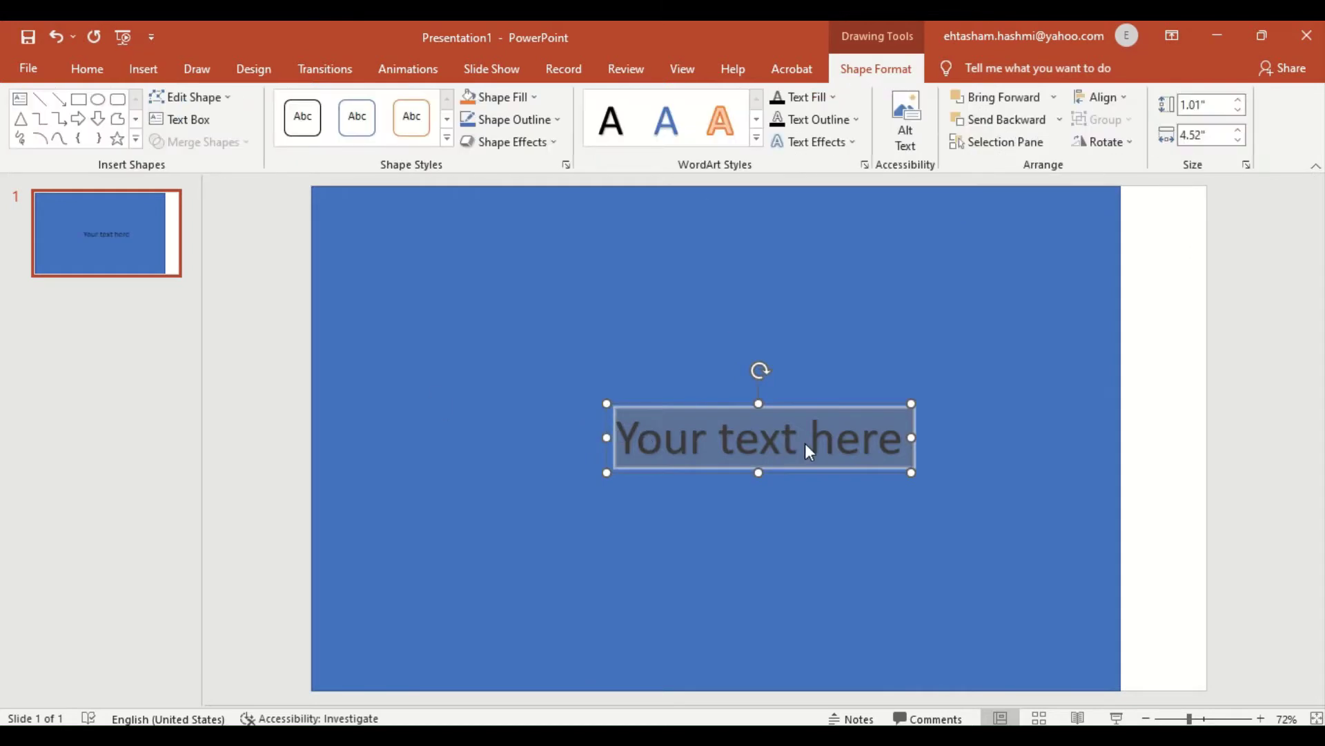
pyautogui.click(734, 436)
pyautogui.moveTo(899, 439); pyautogui.dragTo(658, 434)
pyautogui.hotkey('ctrl', 'c')
pyautogui.click(901, 448)
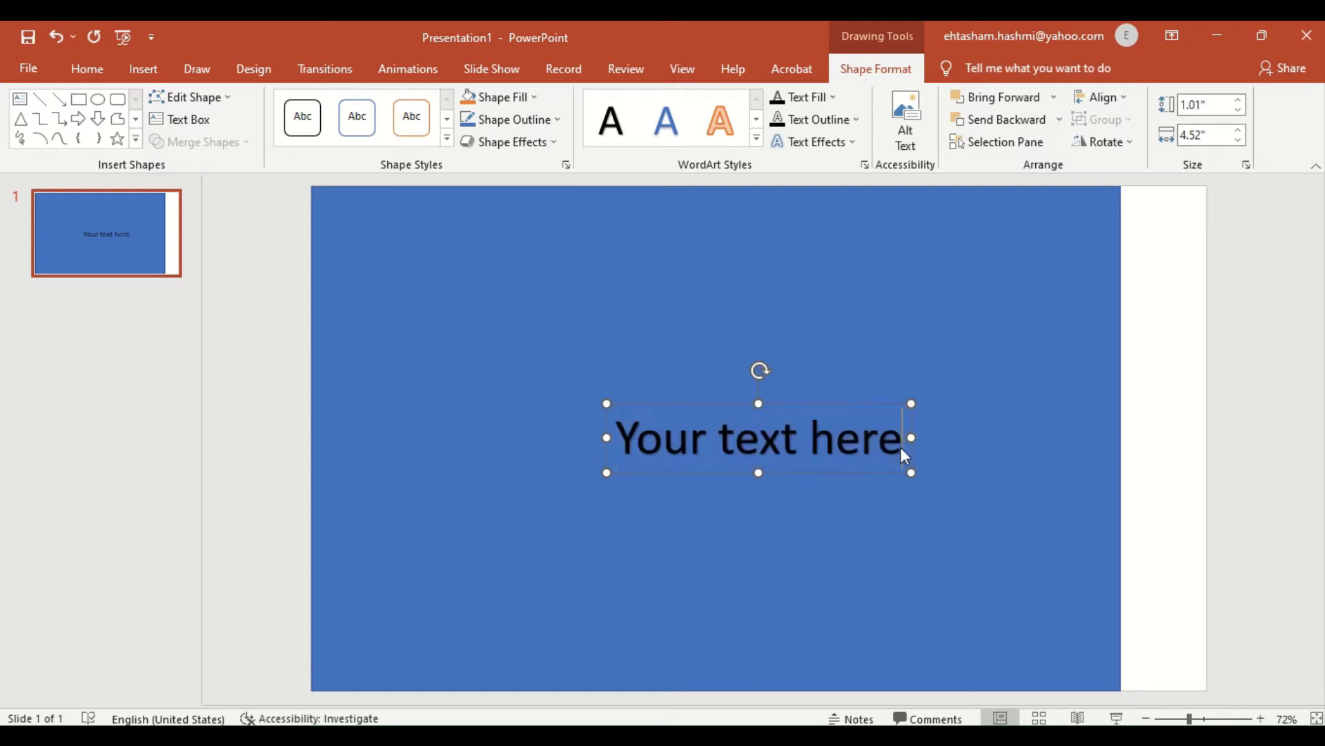
pyautogui.hotkey('ctrl', 'v')
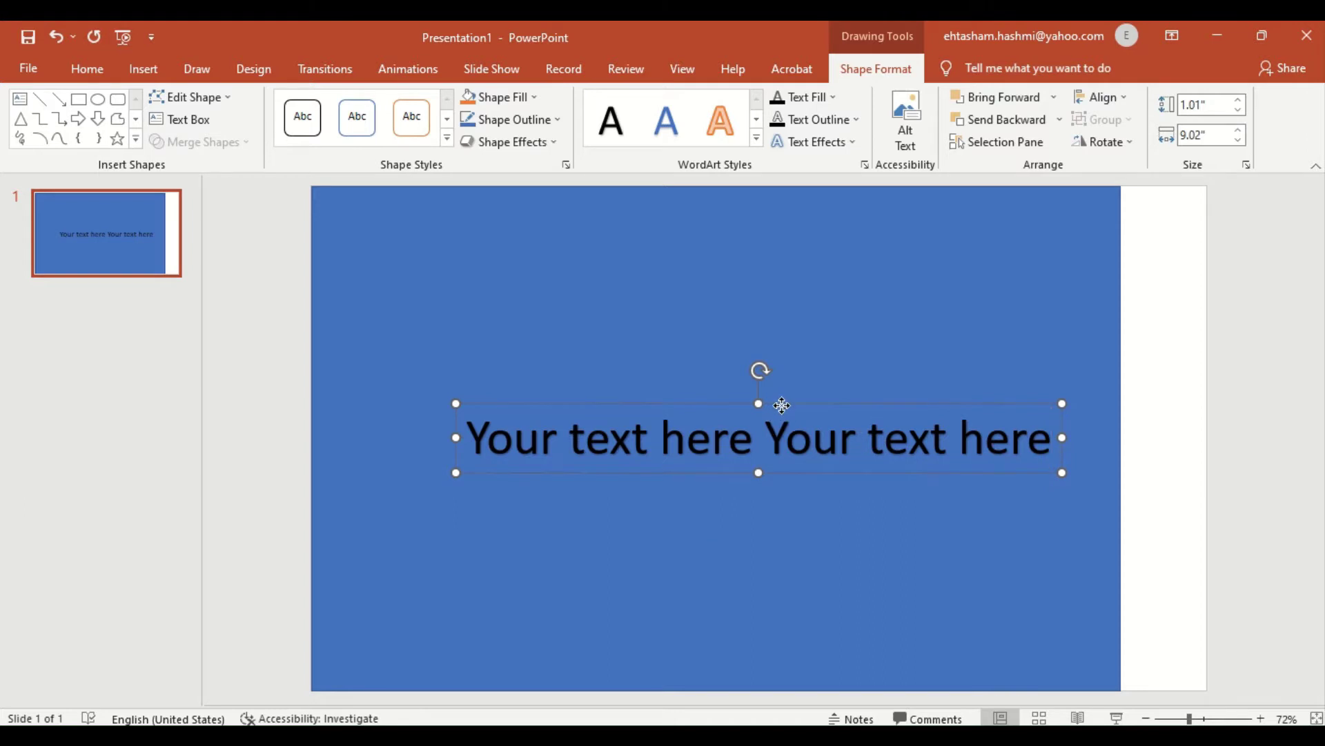
# Step: Nudge the text box slightly left and make its text bold
pyautogui.moveTo(781, 405); pyautogui.dragTo(747, 405)
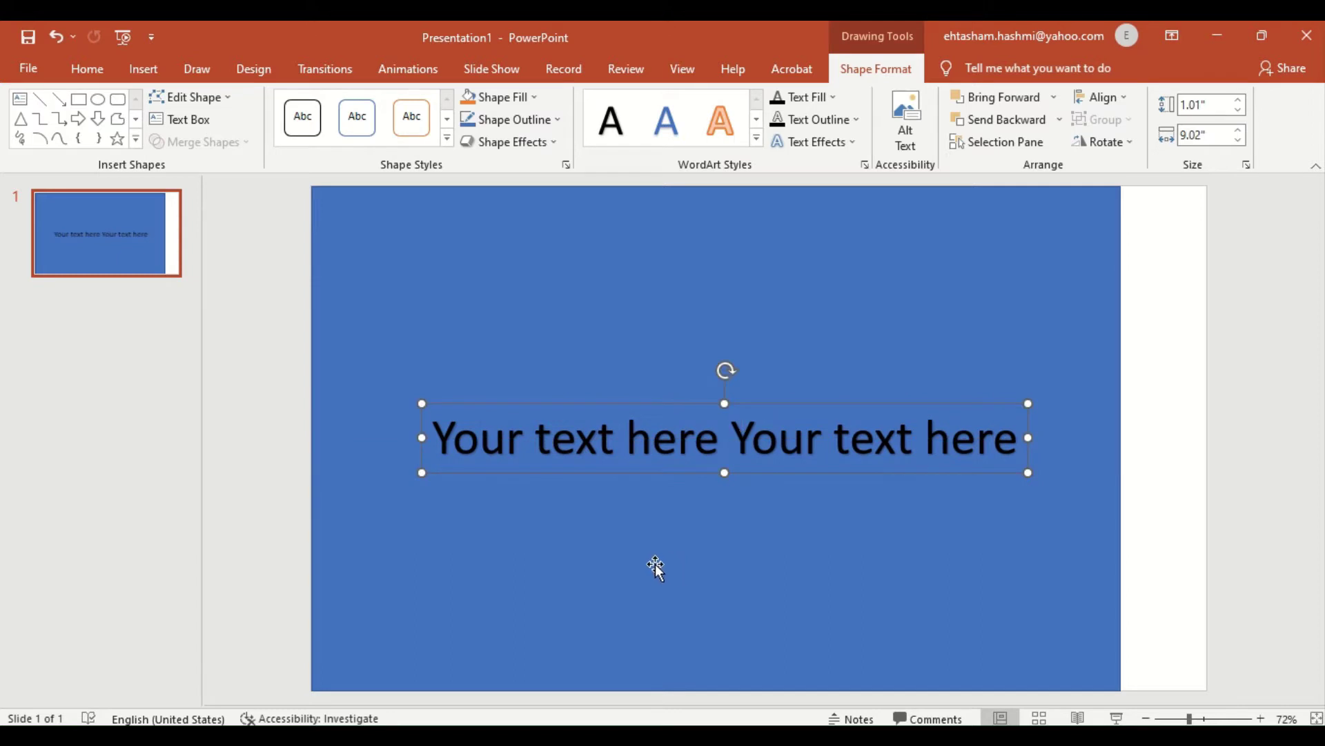
pyautogui.click(655, 564)
pyautogui.click(646, 449)
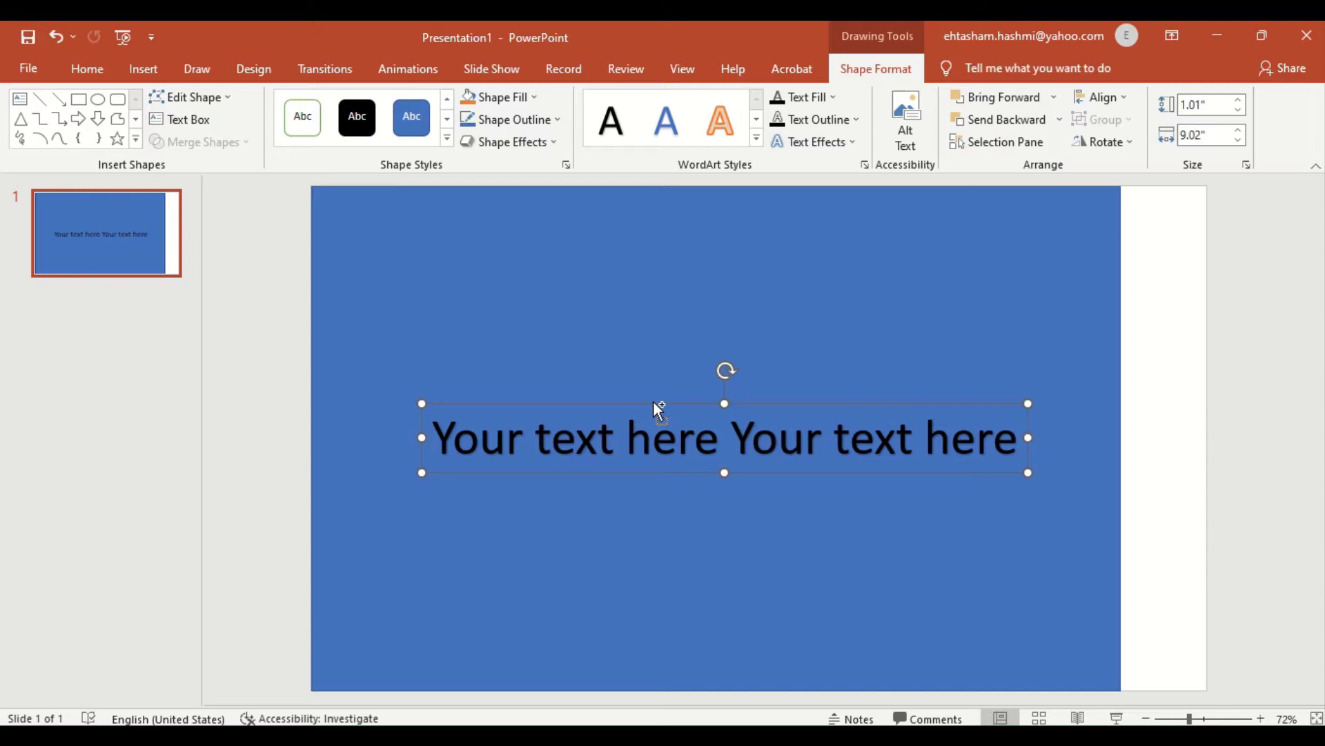
pyautogui.hotkey('ctrl', 'b')
# Step: Combine the text box and rectangle into one black cut-out shape with no outline
pyautogui.click(595, 558)
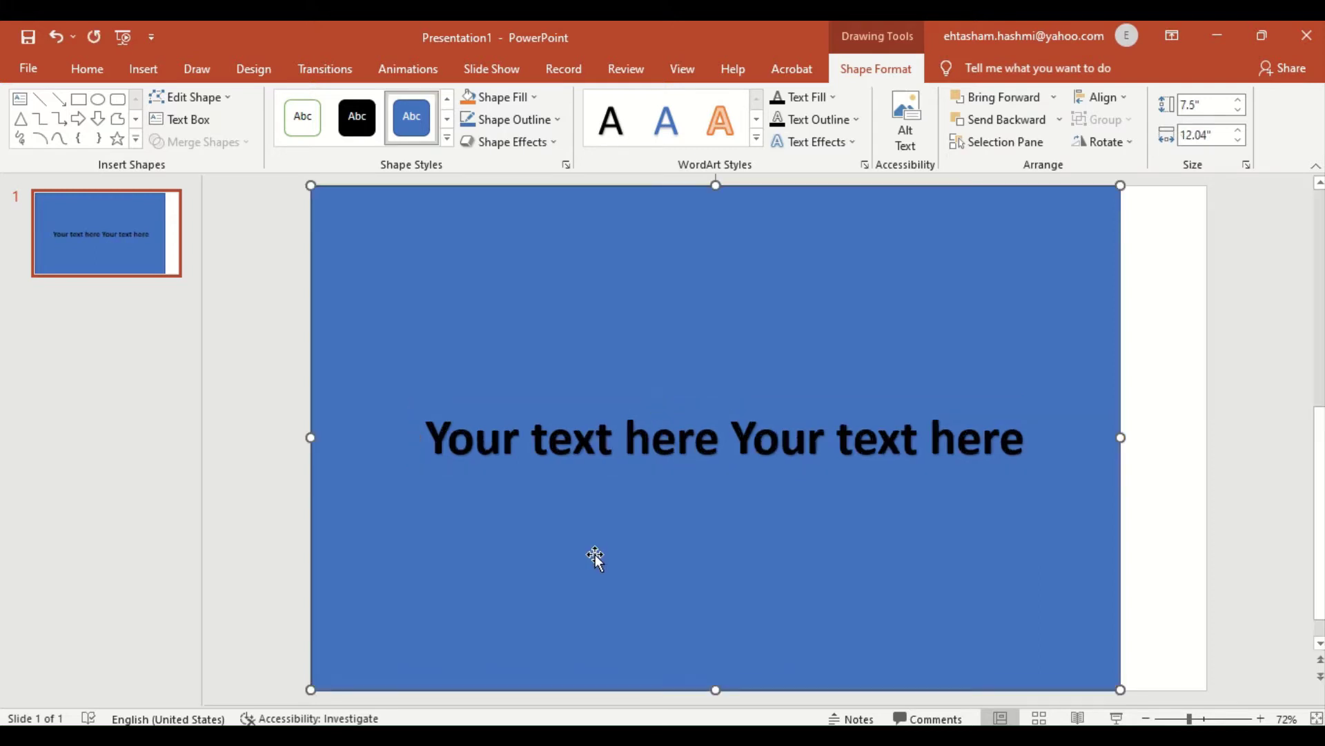
pyautogui.click(558, 446)
pyautogui.keyDown('shift'); pyautogui.click(537, 382); pyautogui.keyUp('shift')
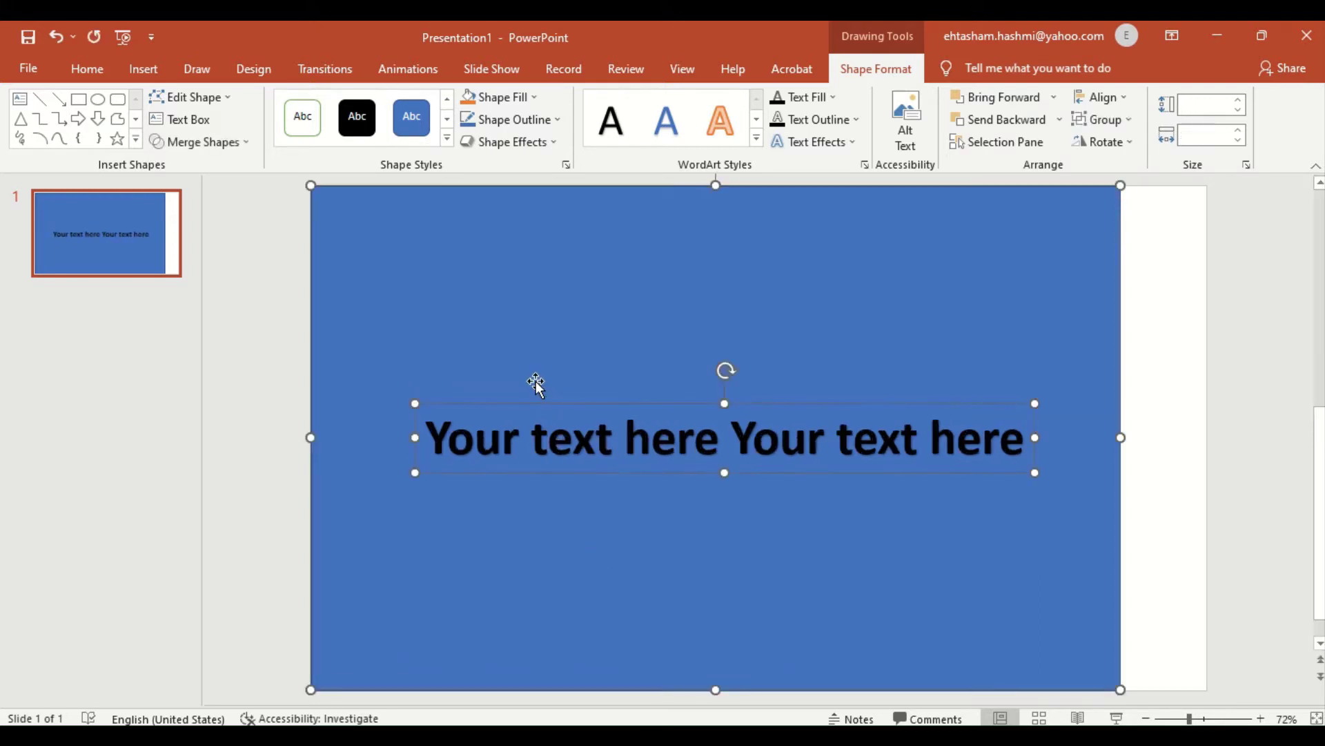
pyautogui.click(213, 140)
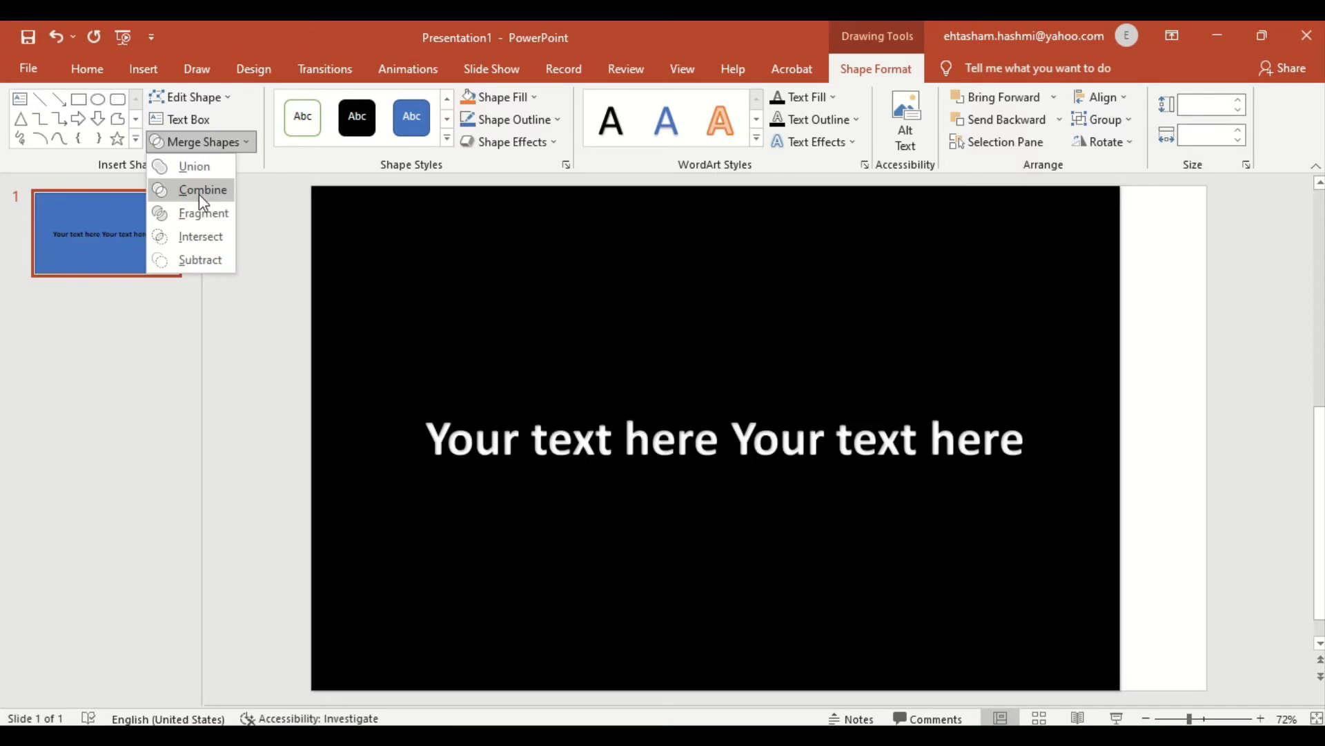
pyautogui.click(199, 192)
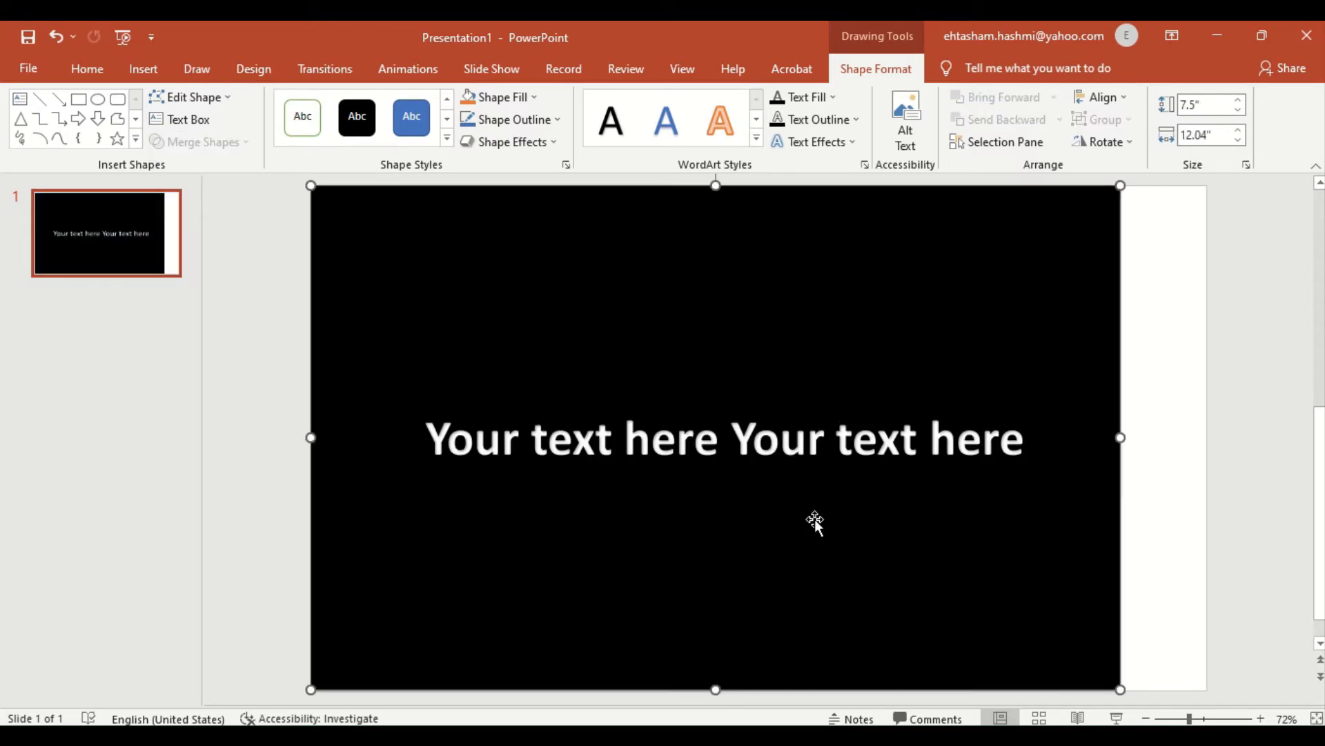
pyautogui.click(558, 121)
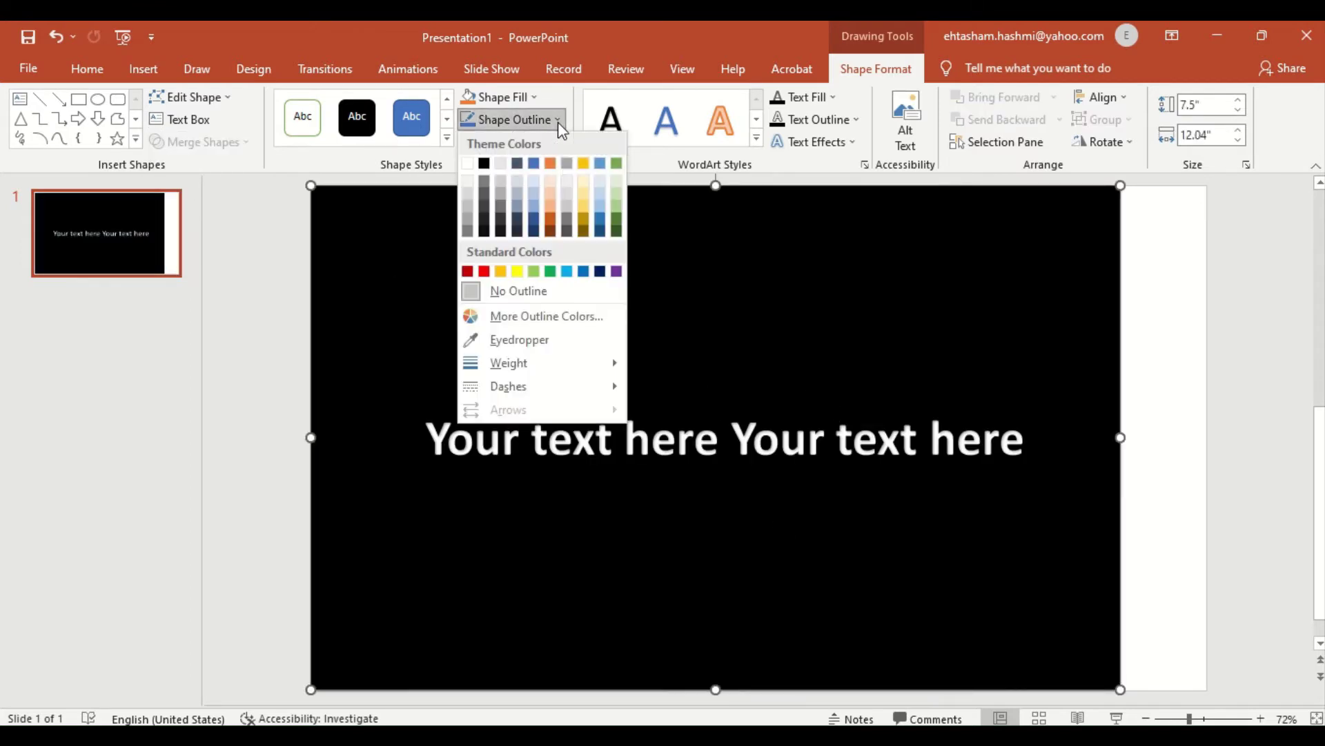
pyautogui.click(482, 292)
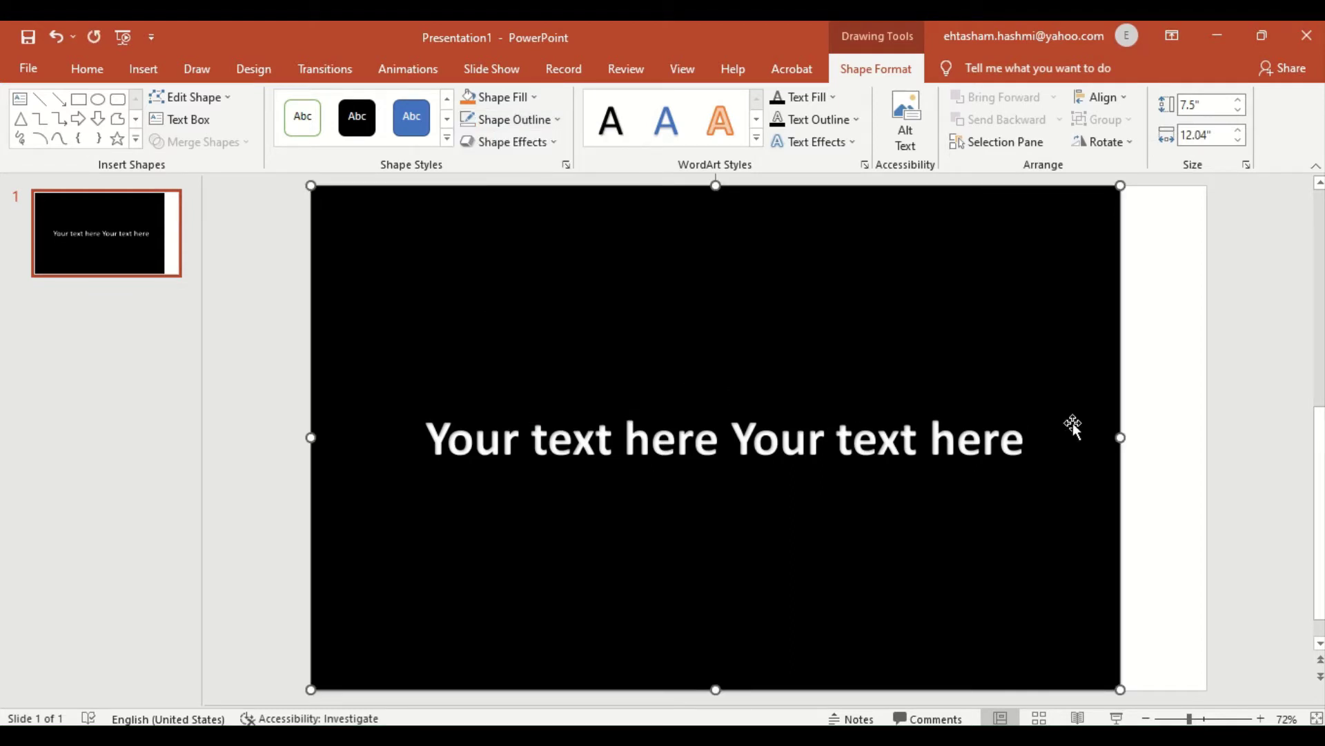
# Step: Draw a 1.45-inch circle and place it at lower right, just below the words
pyautogui.click(1149, 485)
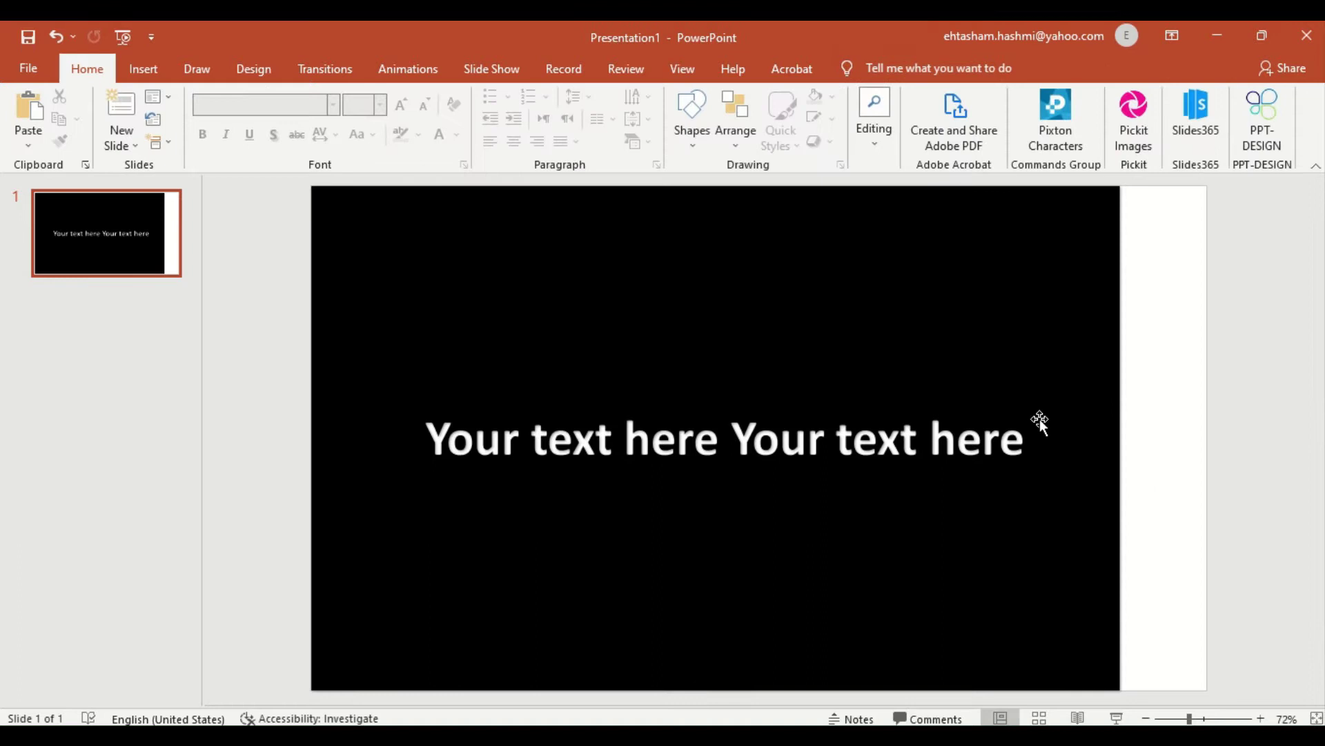
pyautogui.click(143, 70)
pyautogui.click(314, 114)
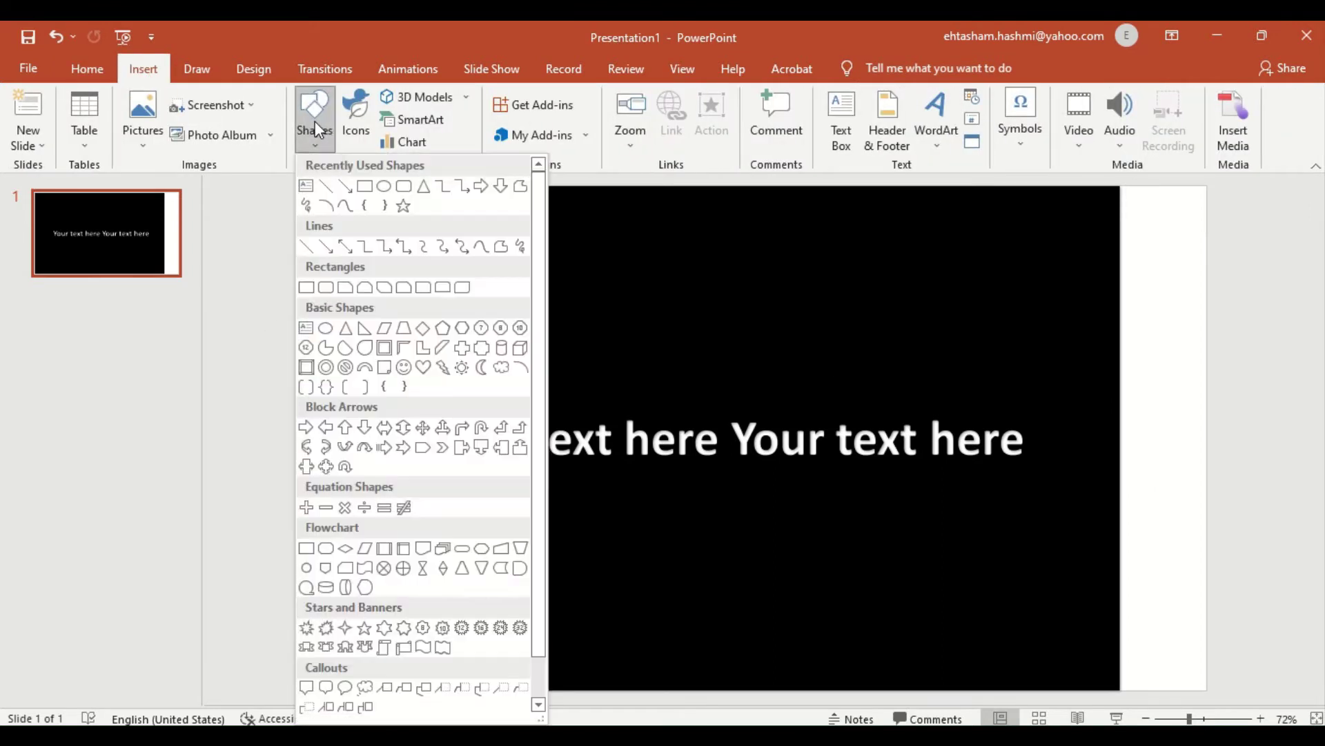
pyautogui.click(379, 185)
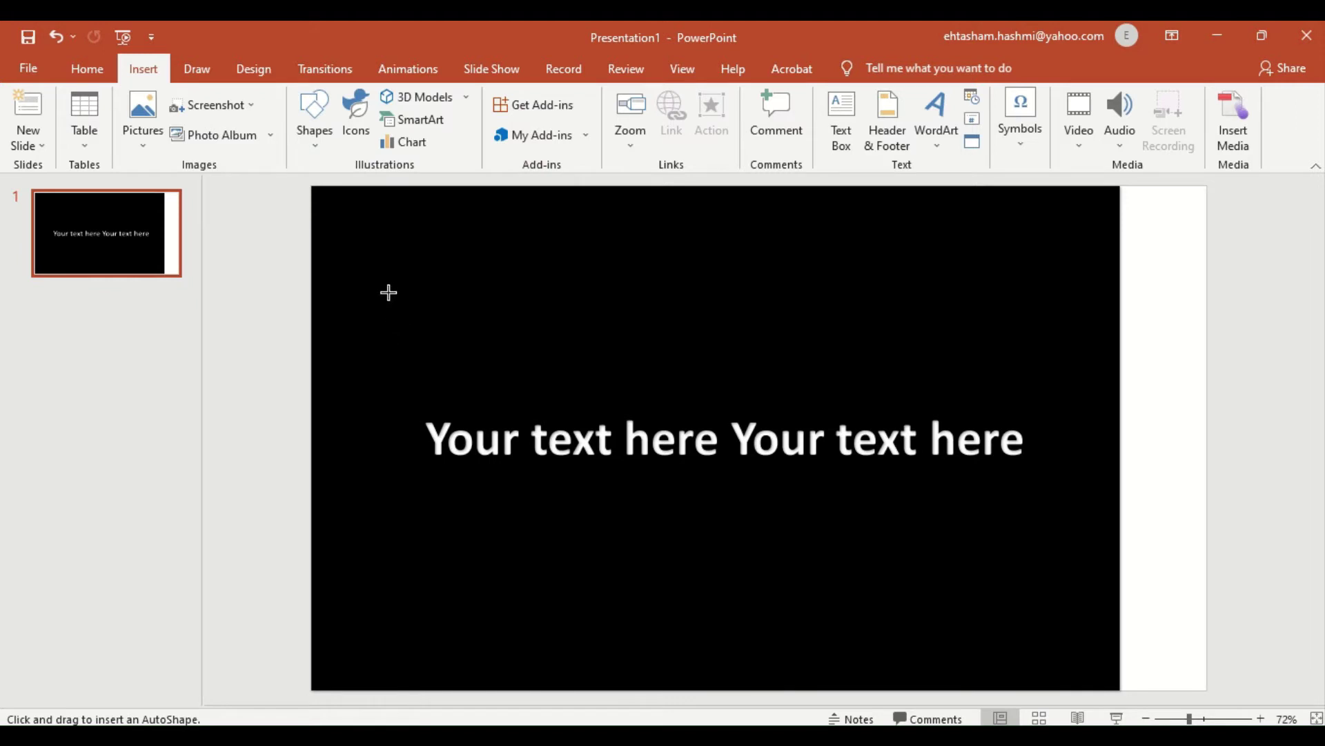
pyautogui.moveTo(389, 292); pyautogui.dragTo(487, 376)
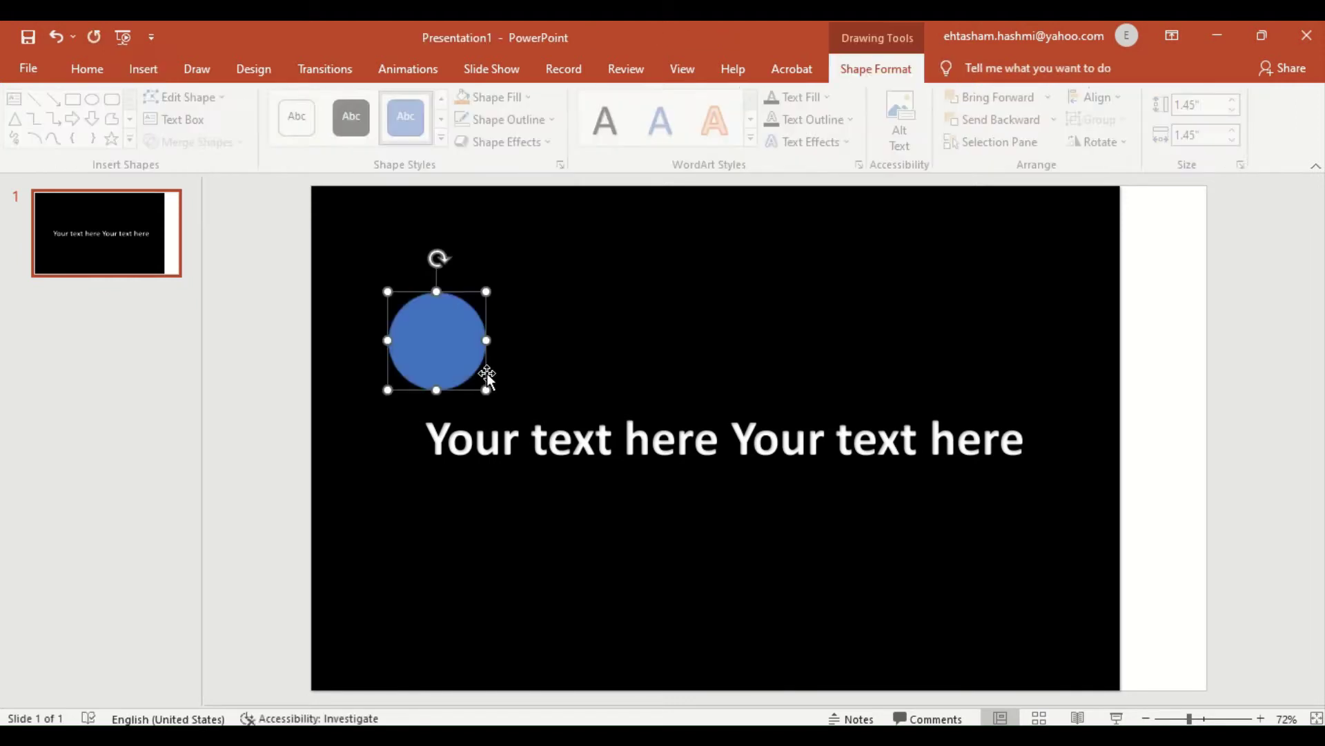
pyautogui.moveTo(435, 338); pyautogui.dragTo(1000, 545)
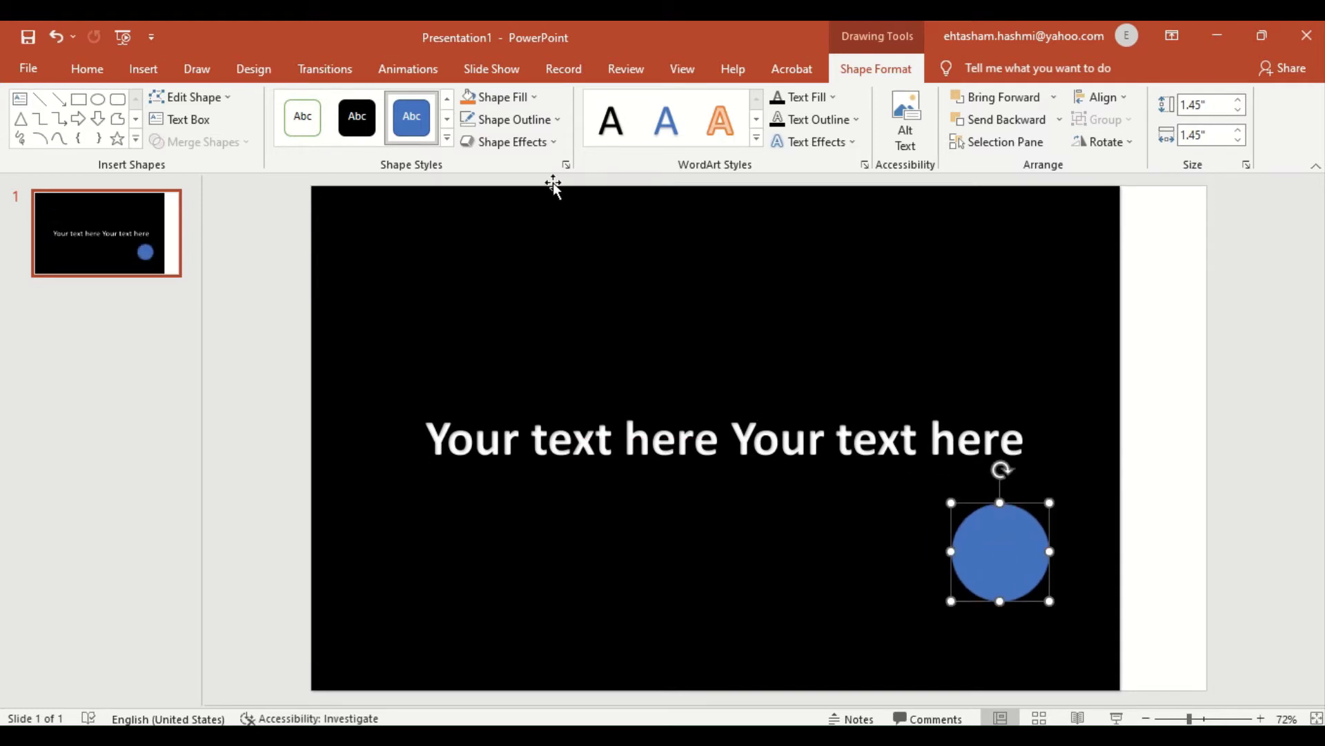
# Step: Remove the circle's outline and fill it grey, replacing an initial cream fill
pyautogui.click(546, 118)
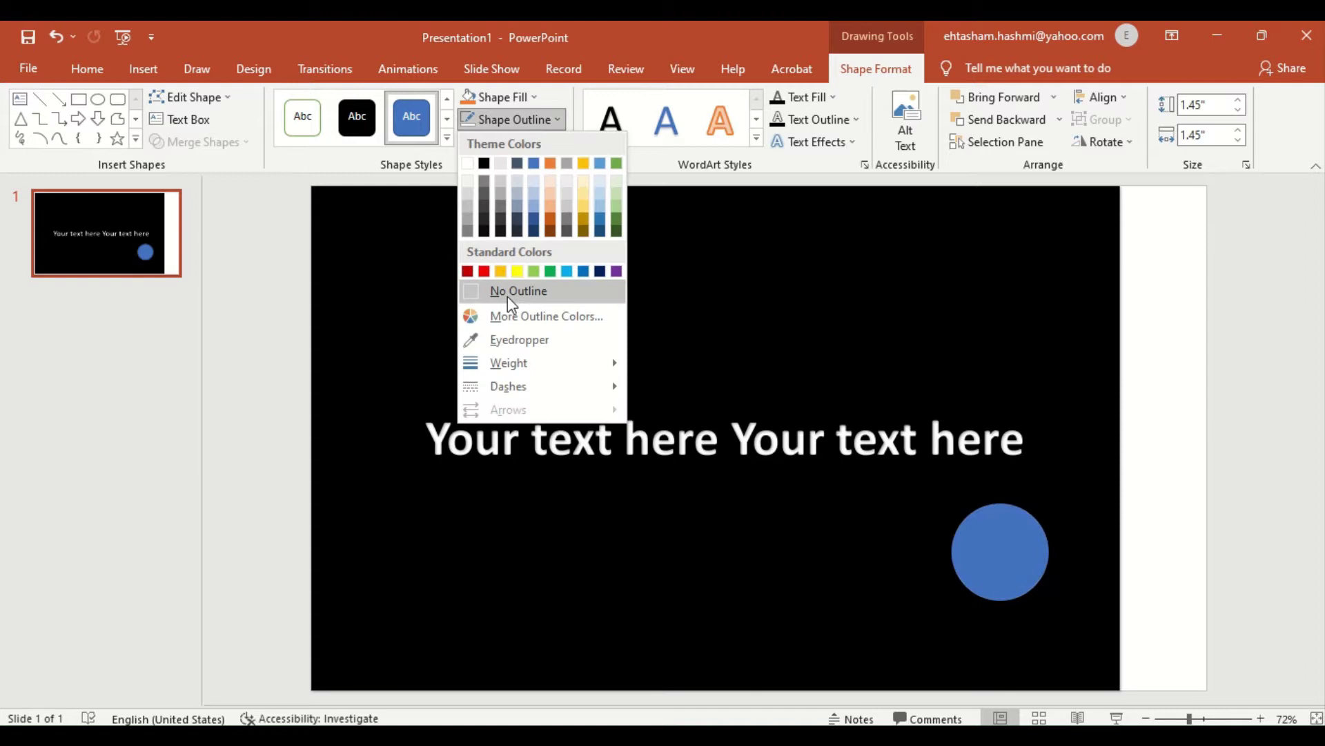
pyautogui.click(507, 292)
pyautogui.click(529, 98)
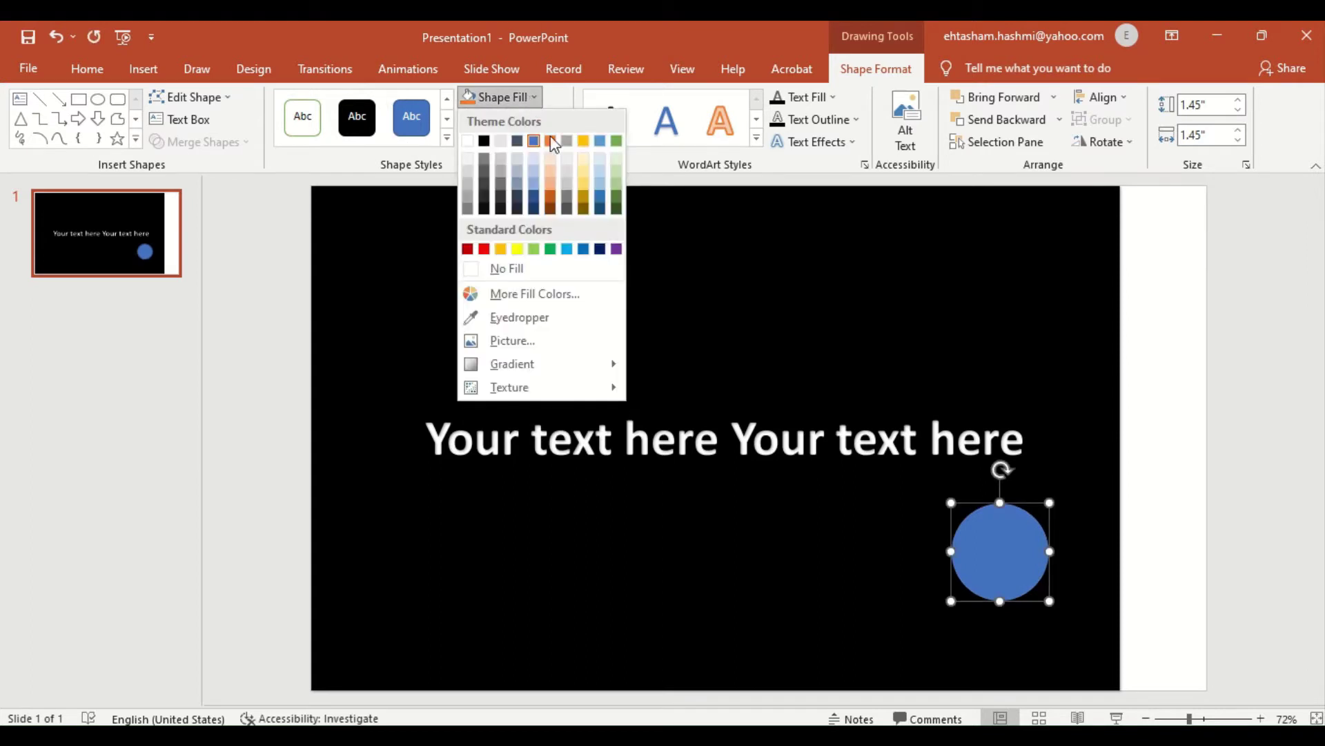
pyautogui.click(586, 161)
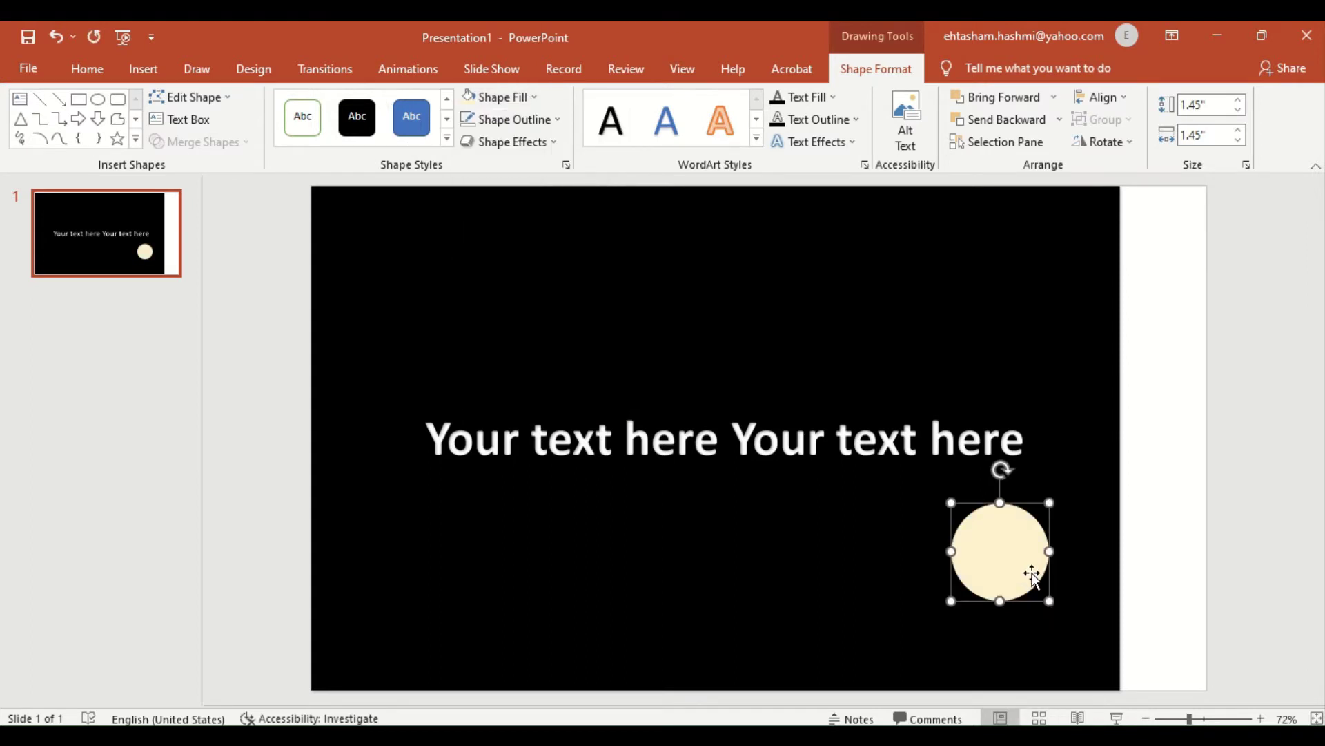
pyautogui.click(534, 98)
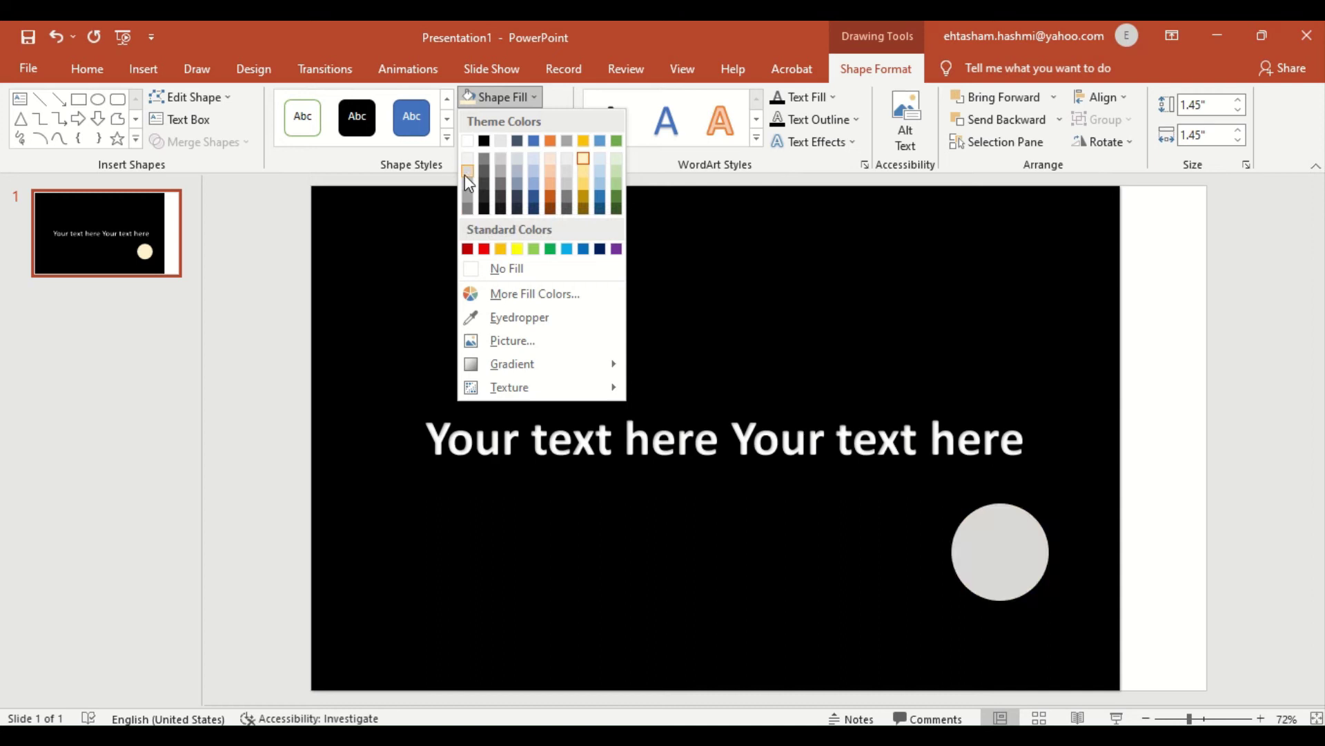
pyautogui.click(467, 201)
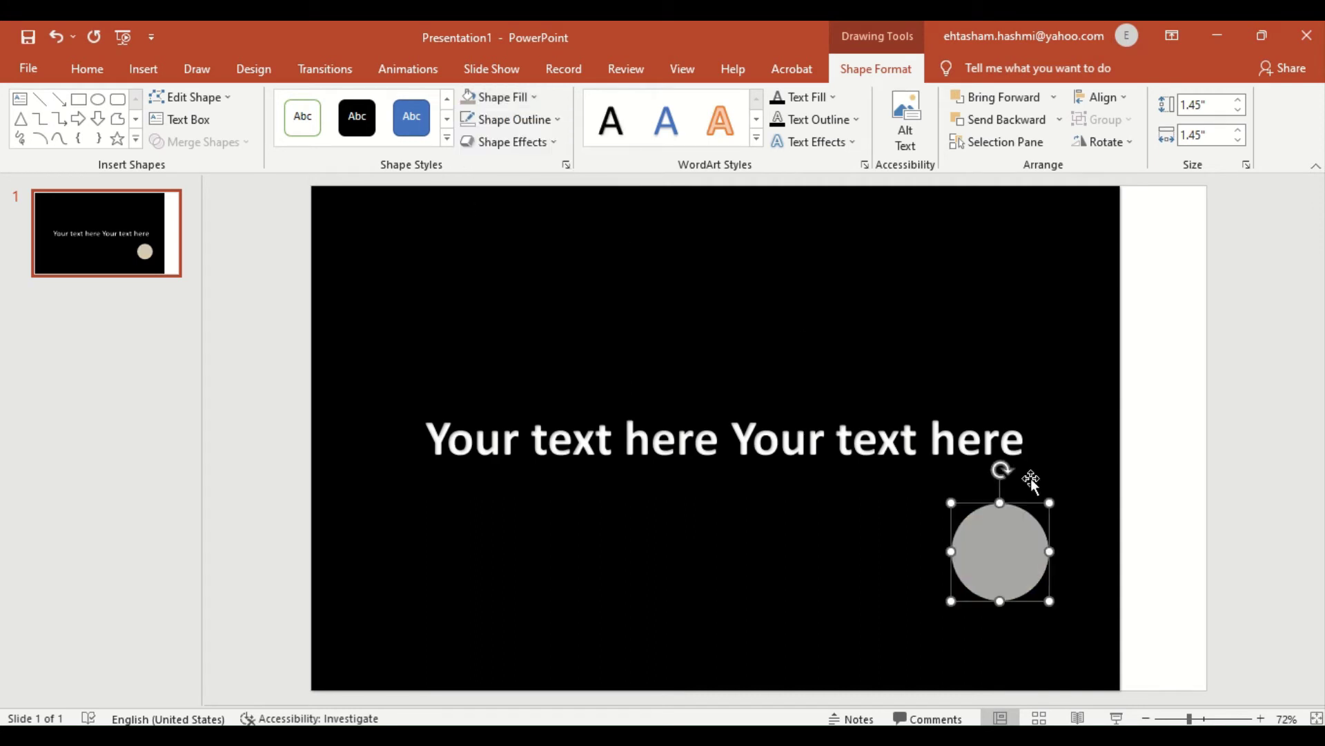
# Step: Apply the 4 Point Star motion path to the grey circle via More Motion Paths
pyautogui.click(391, 74)
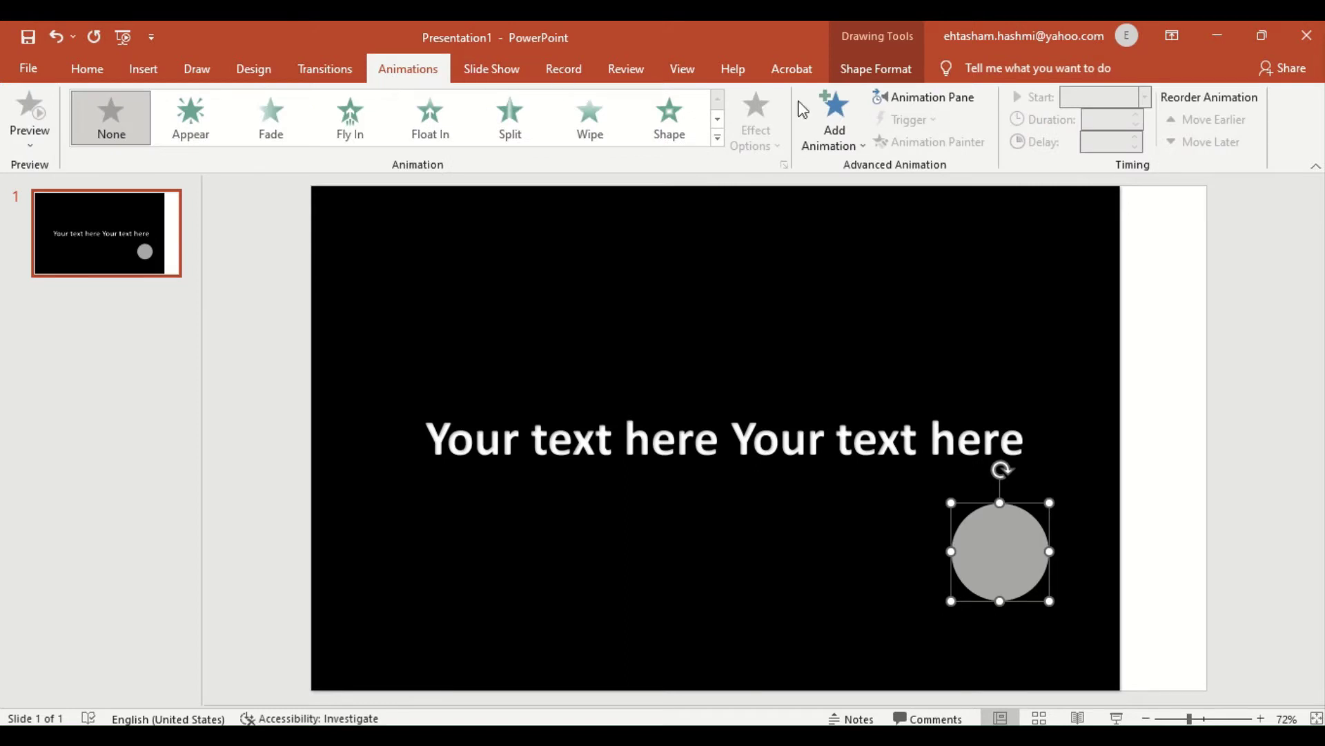
pyautogui.click(831, 126)
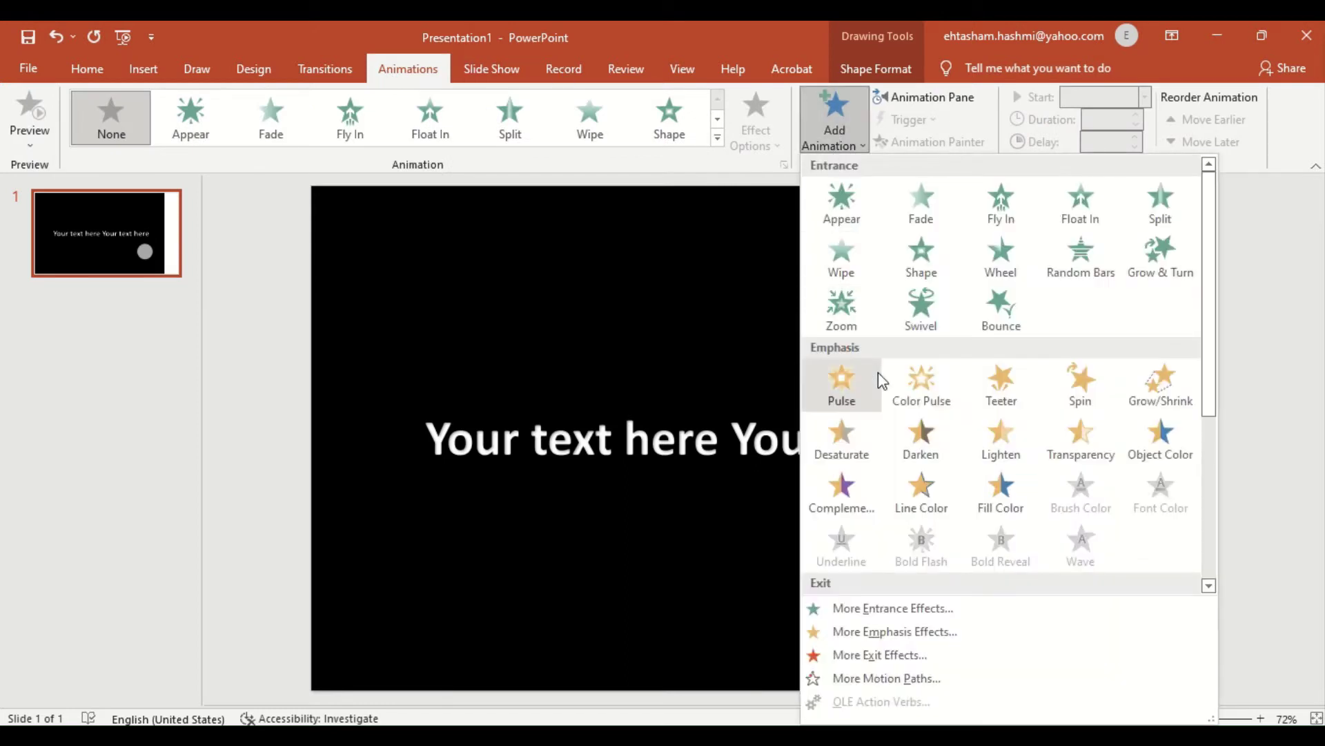
pyautogui.click(836, 675)
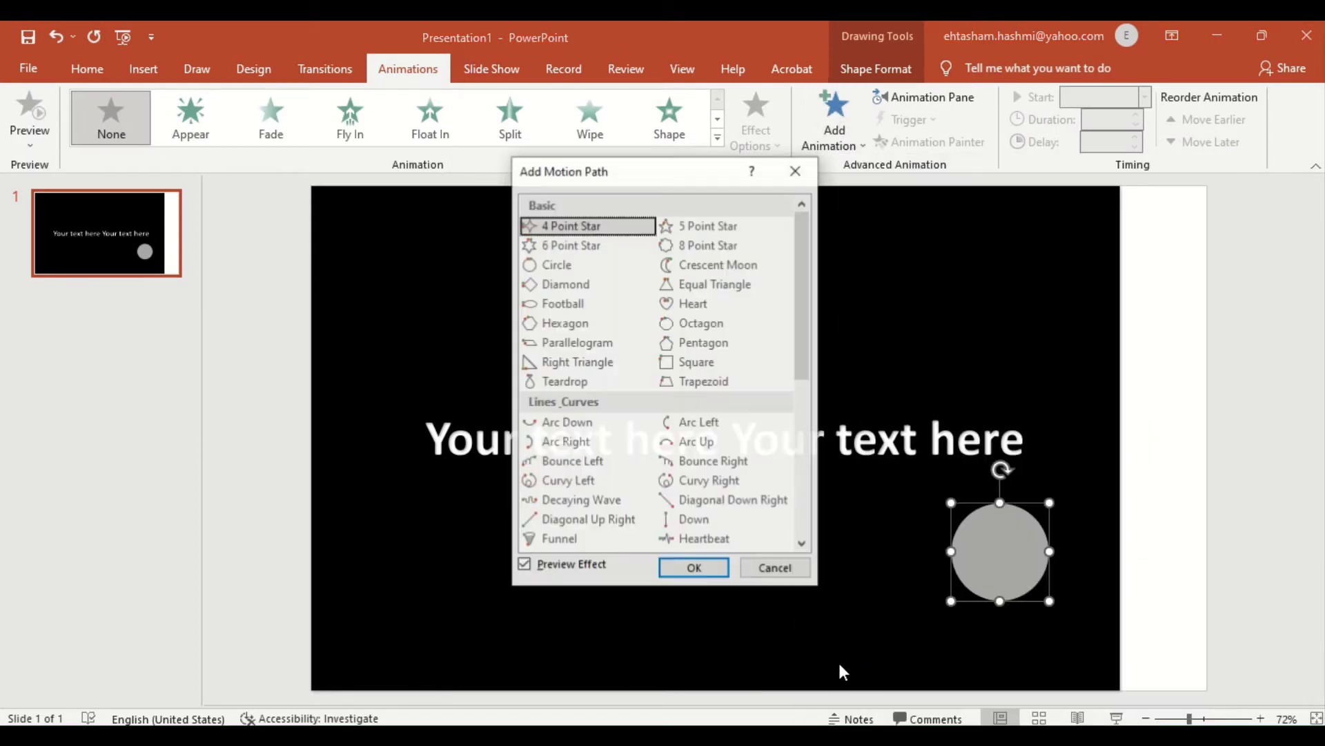
pyautogui.click(538, 225)
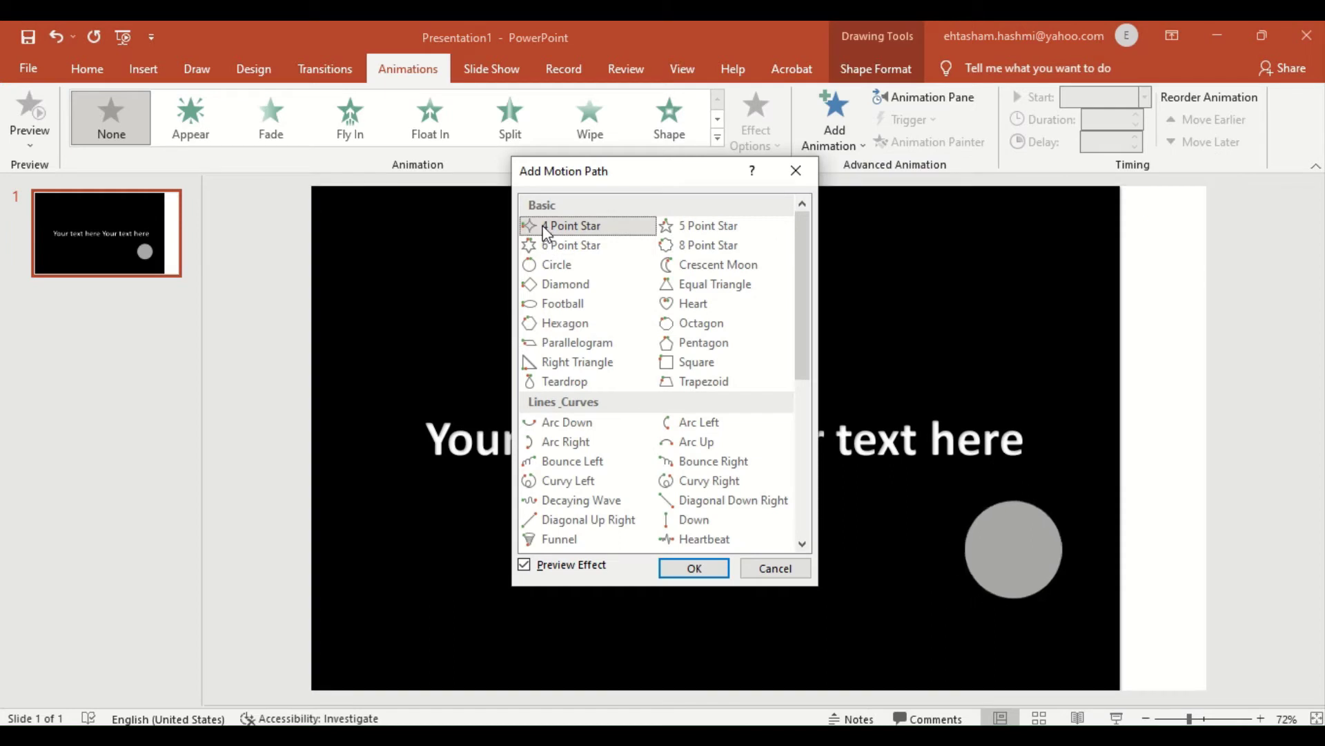
pyautogui.click(706, 567)
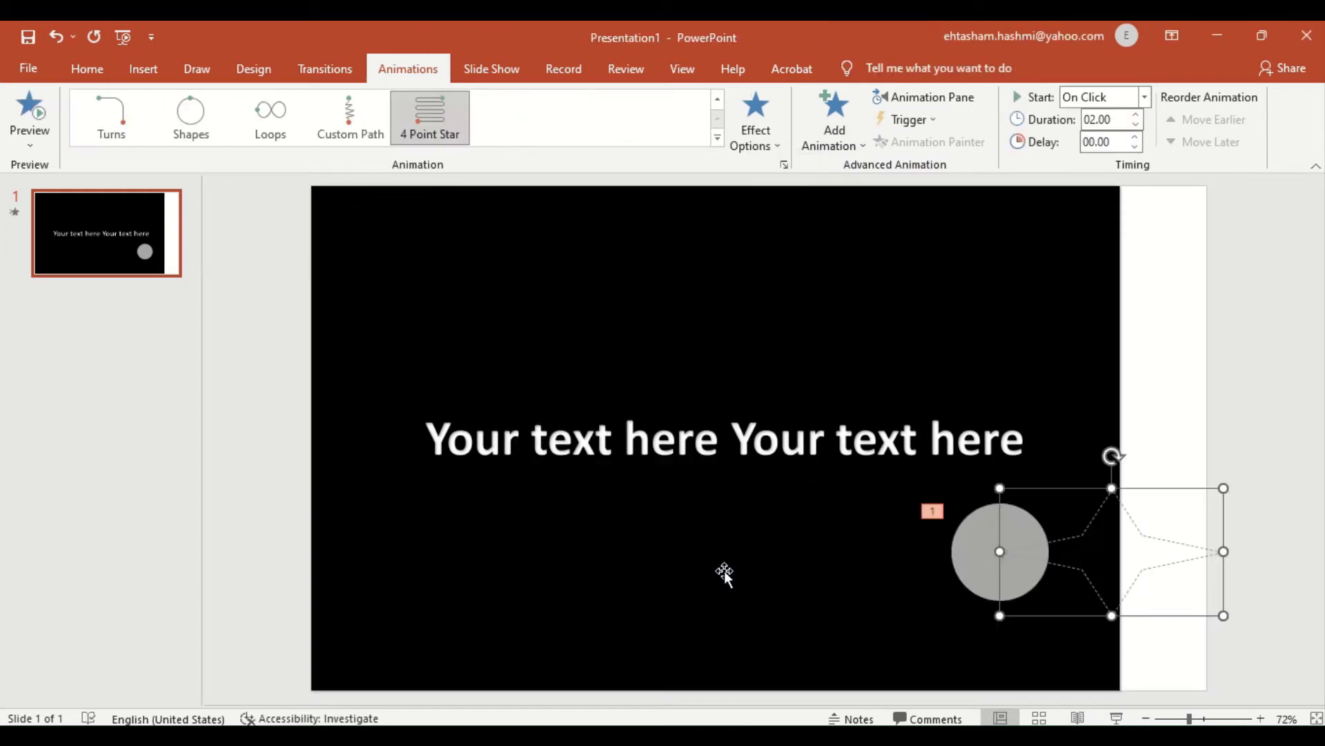
# Step: Put the star motion path into Edit Points mode, undoing accidental deletions along the way
pyautogui.rightClick(1092, 524)
pyautogui.click(1117, 535)
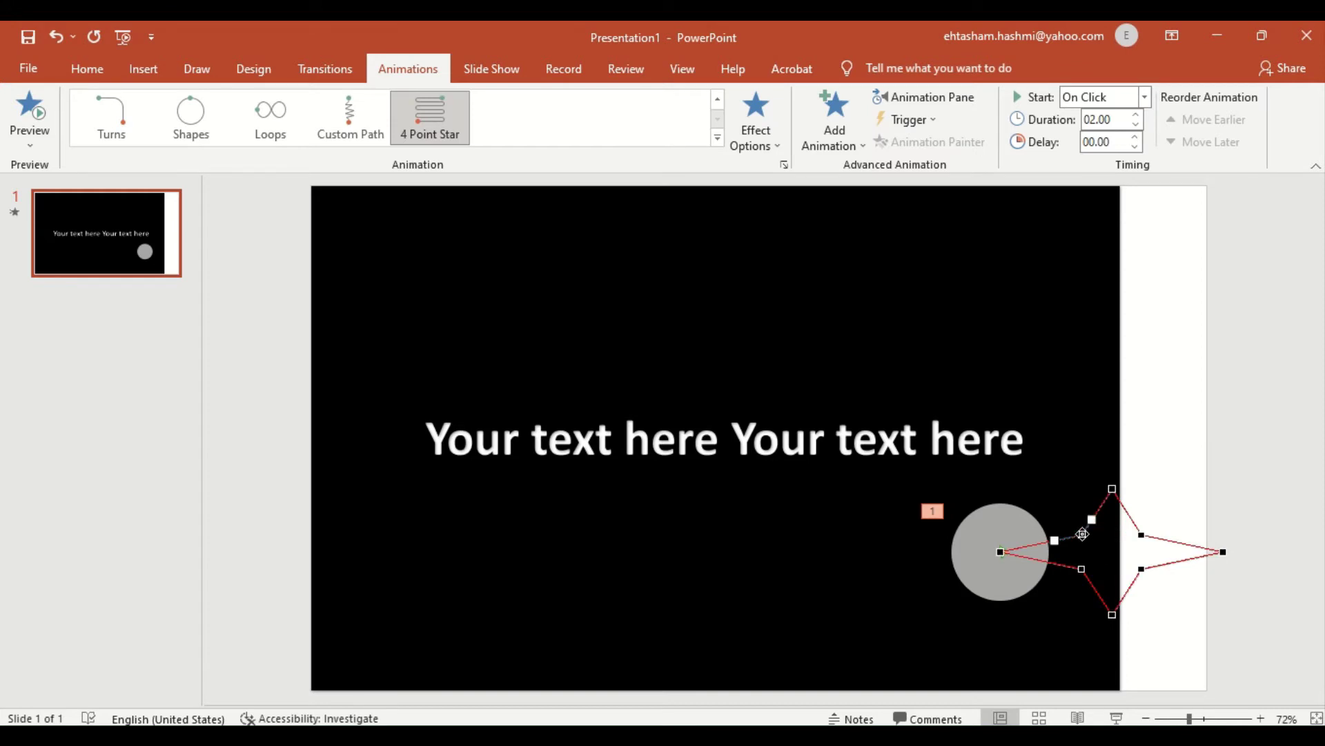
pyautogui.press('Delete')
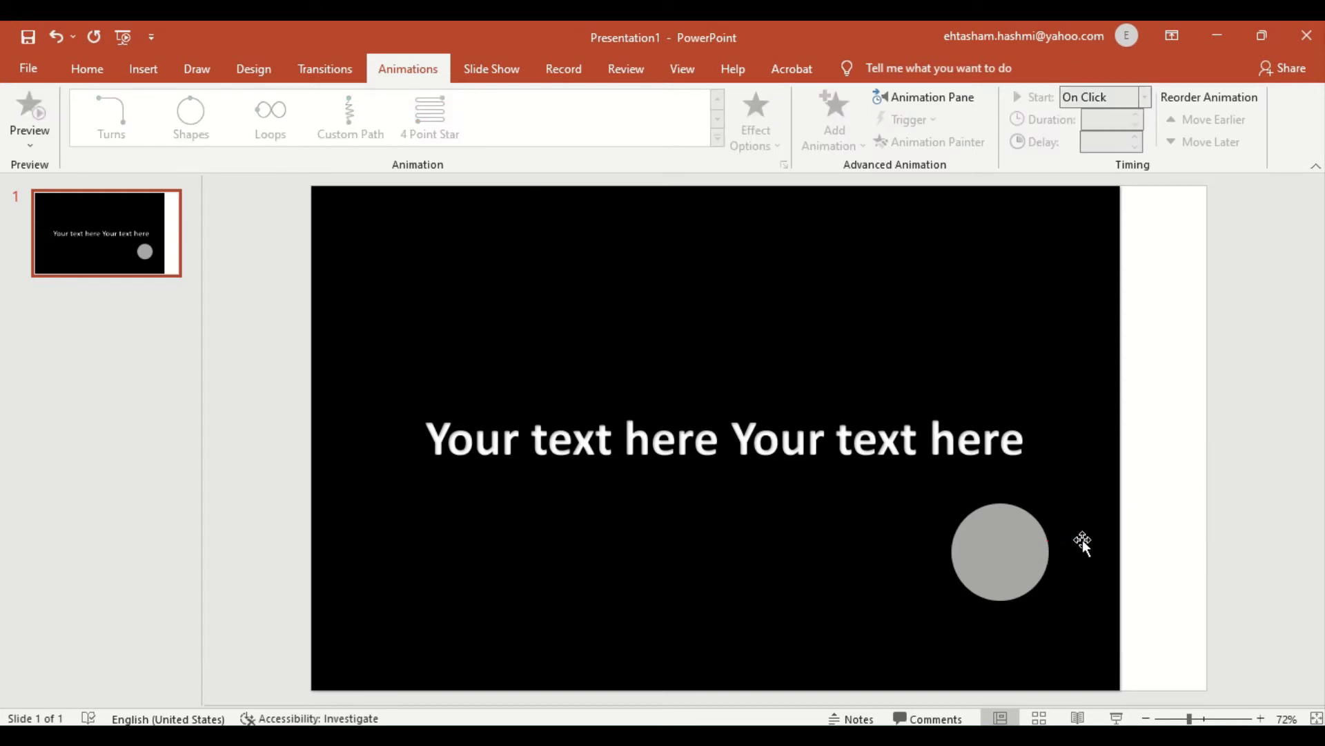
pyautogui.hotkey('ctrl', 'z')
pyautogui.rightClick(1080, 537)
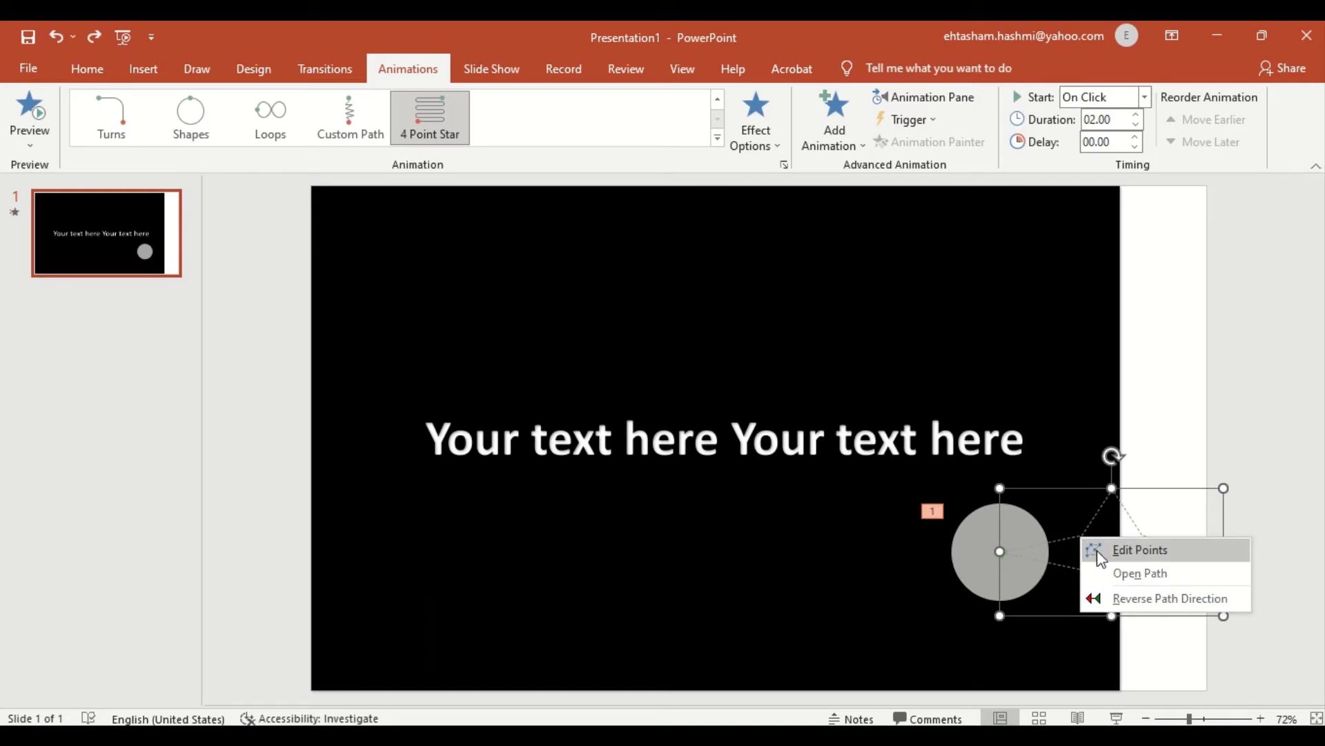
pyautogui.click(1101, 558)
pyautogui.press('Delete')
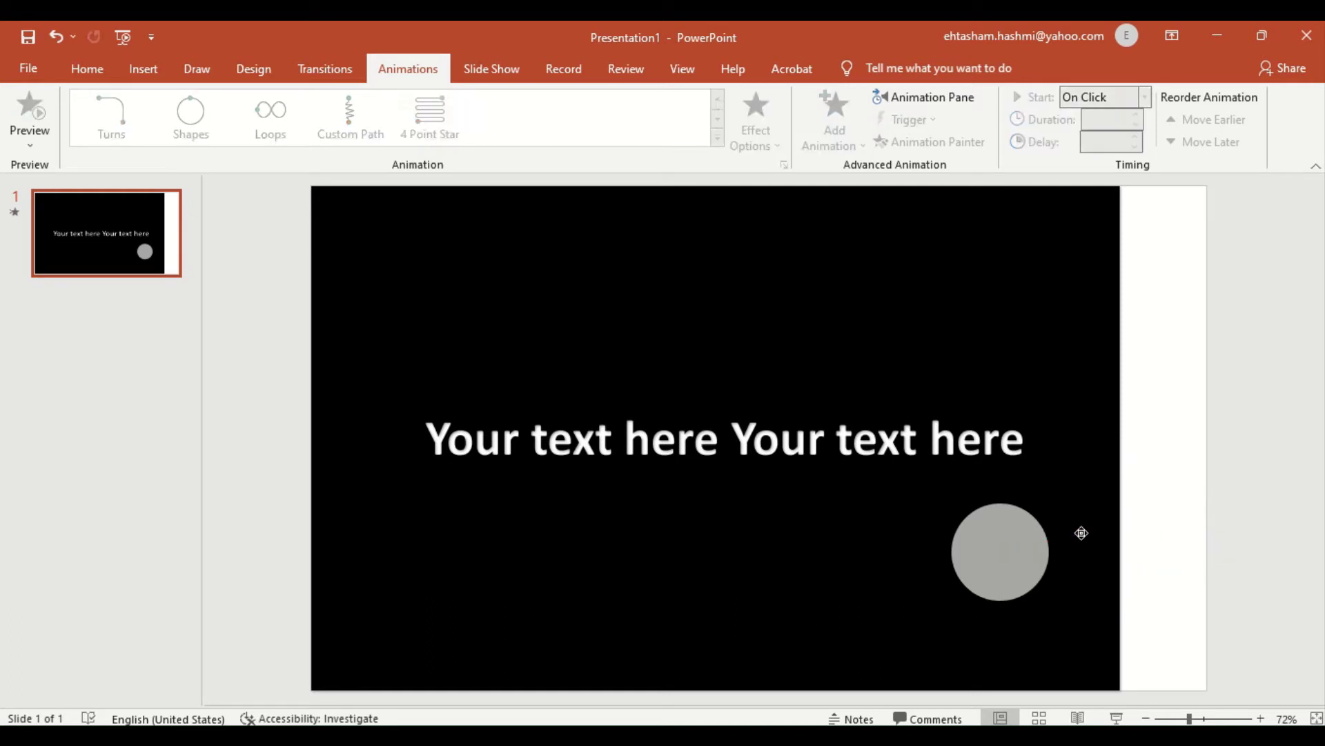
pyautogui.hotkey('ctrl', 'z')
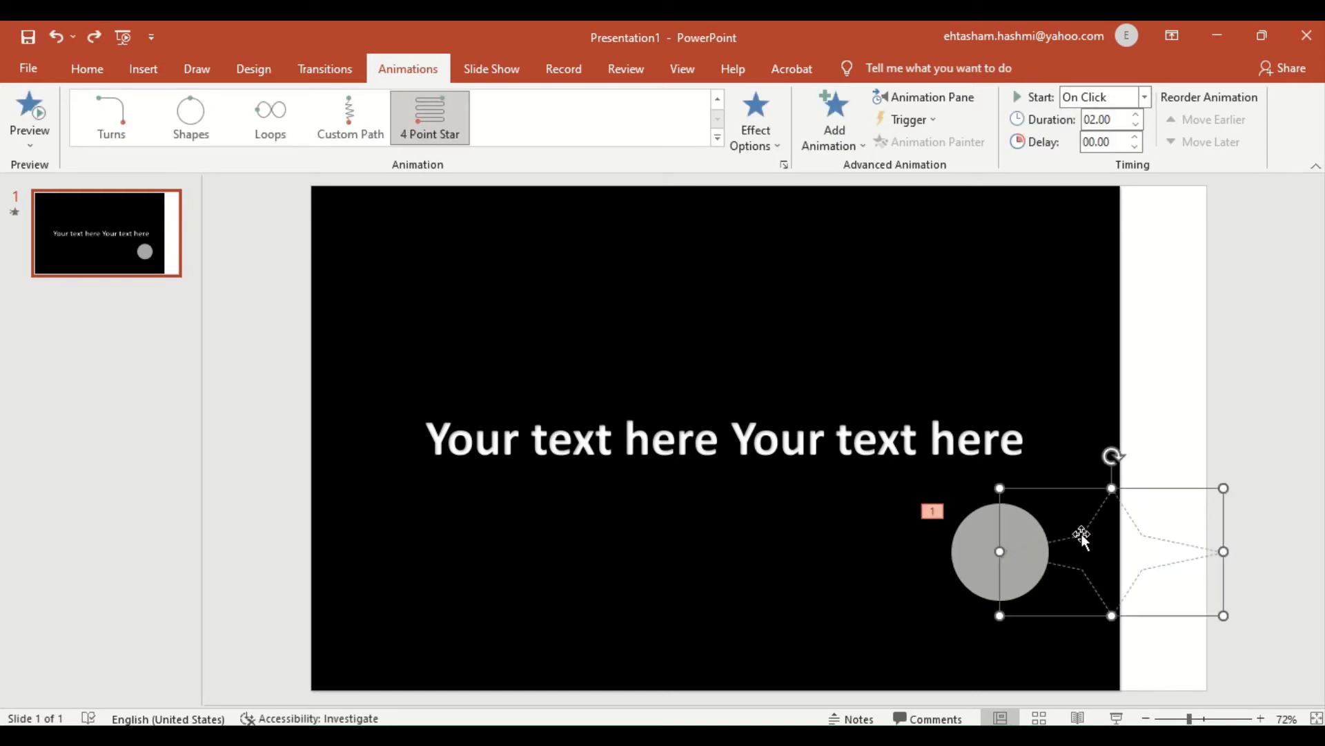
pyautogui.rightClick(1081, 536)
pyautogui.click(1096, 547)
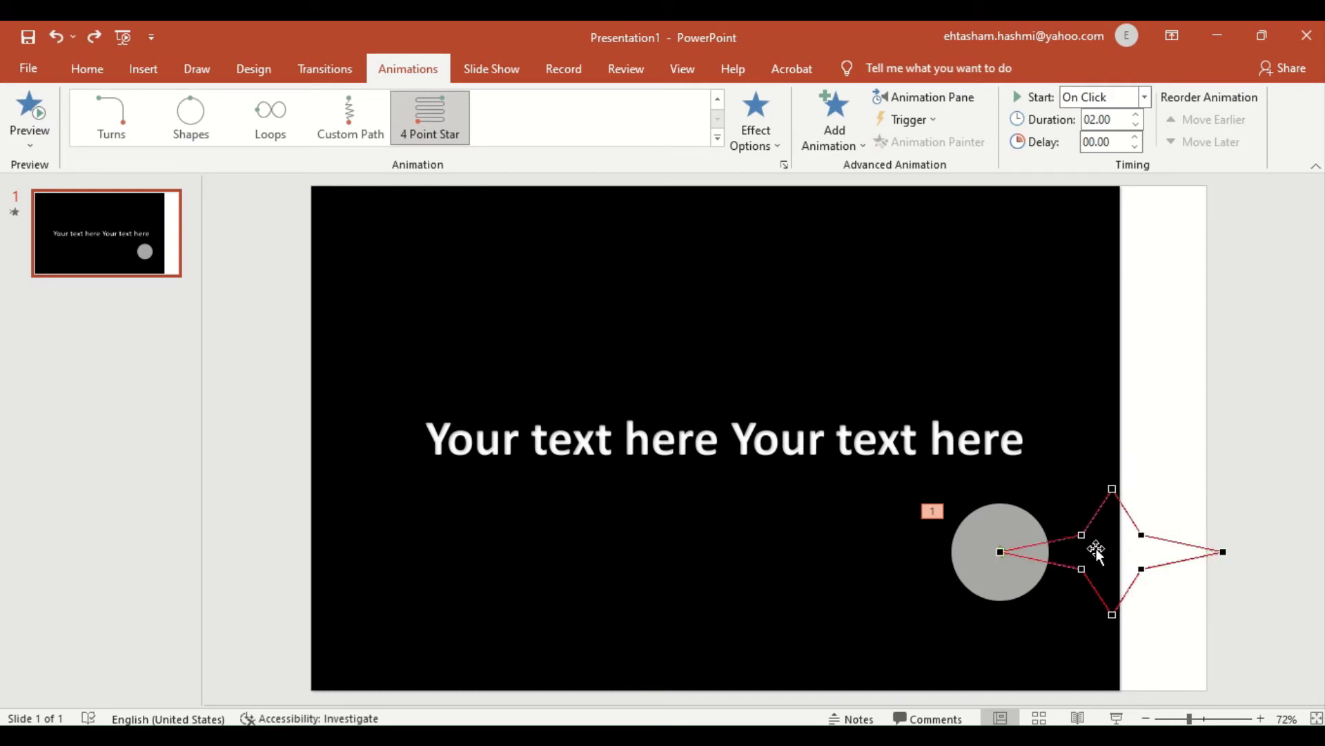
# Step: Delete two vertices from the star path
pyautogui.rightClick(1082, 534)
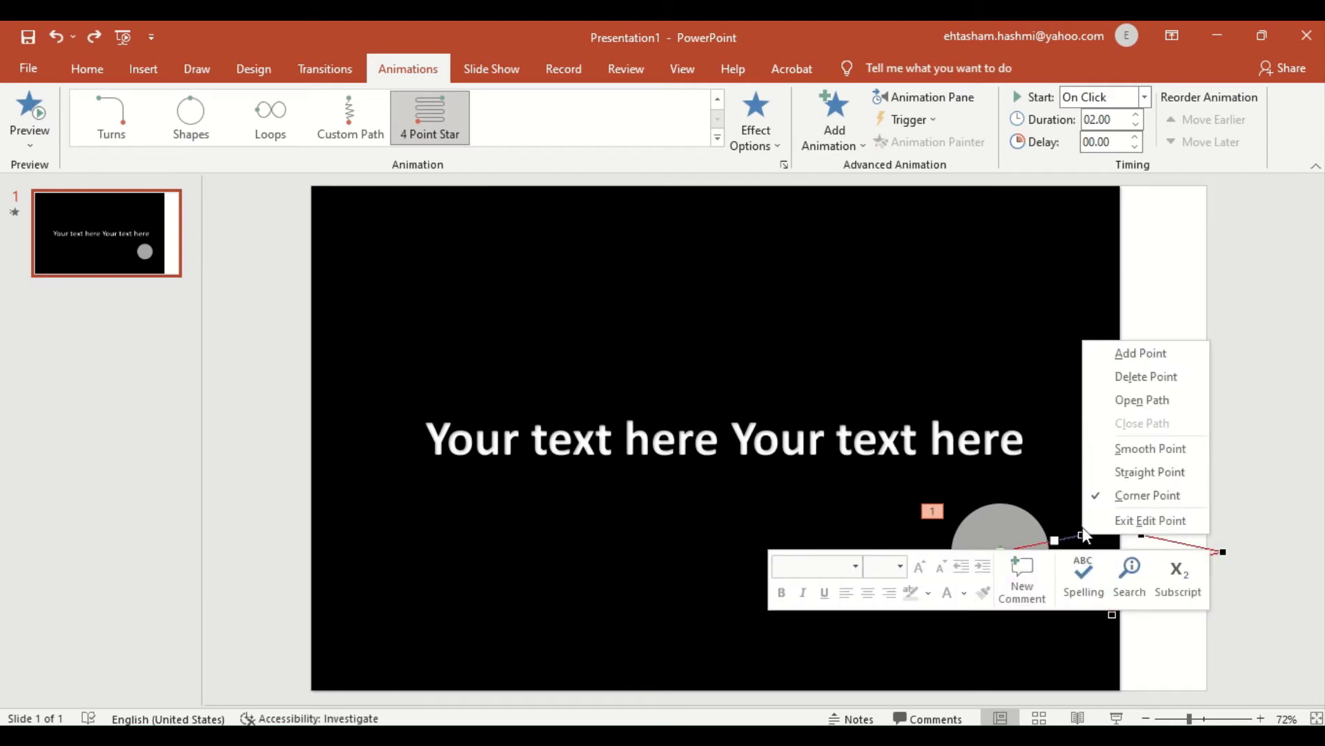
pyautogui.click(1132, 376)
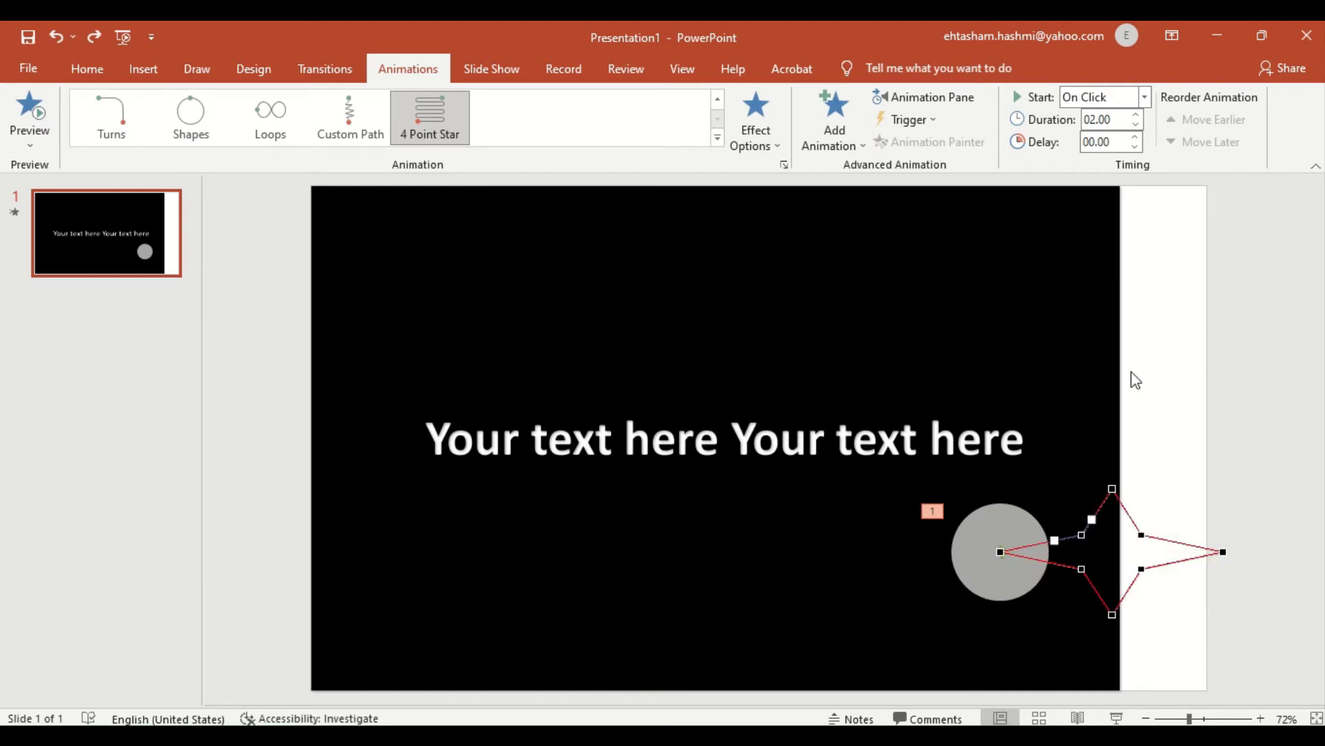
pyautogui.click(1083, 570)
pyautogui.rightClick(1083, 571)
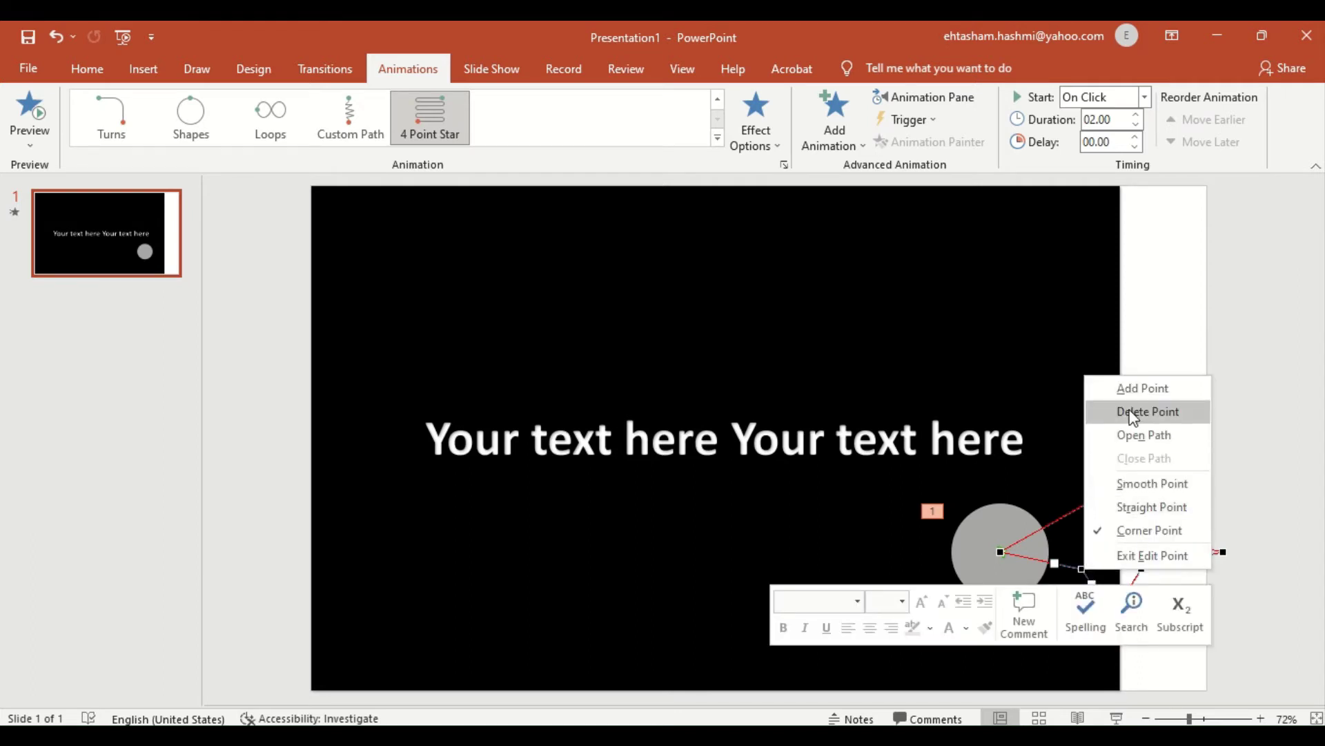
pyautogui.click(1143, 411)
# Step: Drag the path's vertices across the slide so it loops above and through the text
pyautogui.click(1113, 490)
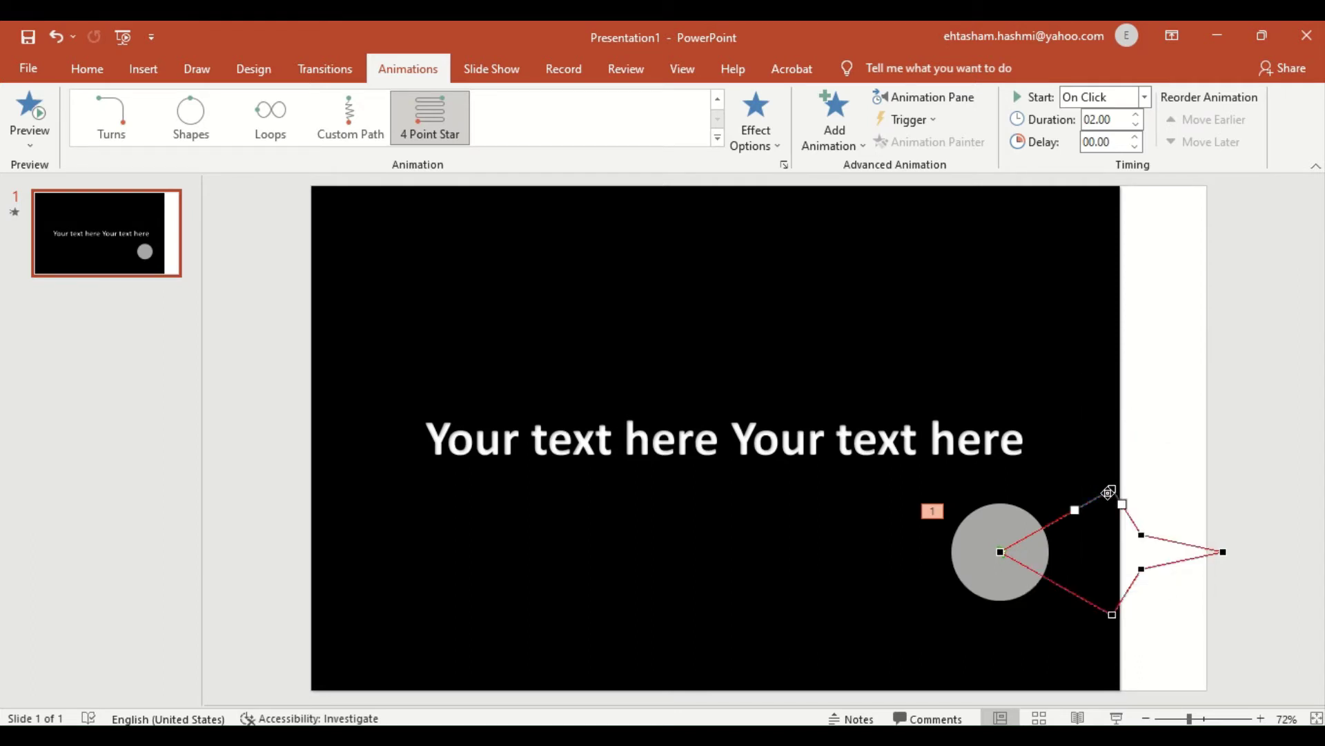
pyautogui.moveTo(1112, 490); pyautogui.dragTo(1012, 373)
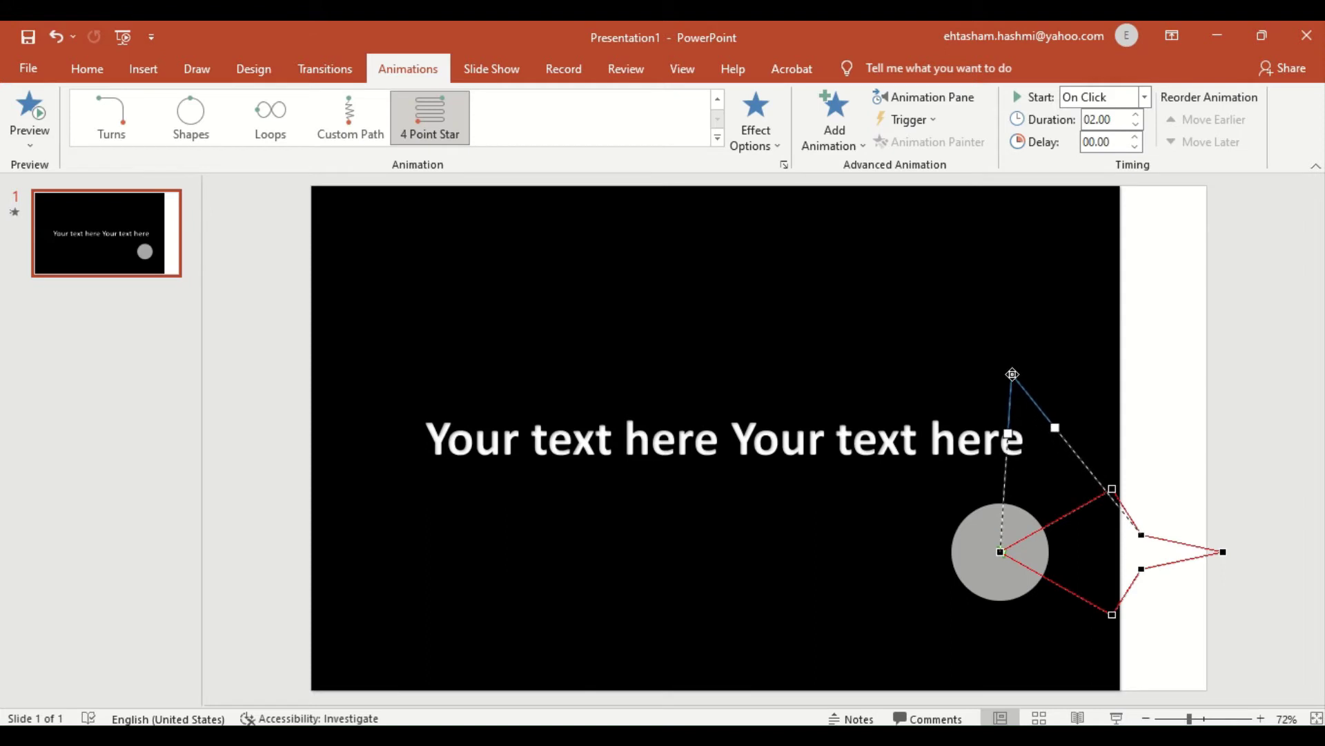
pyautogui.moveTo(1140, 536); pyautogui.dragTo(742, 508)
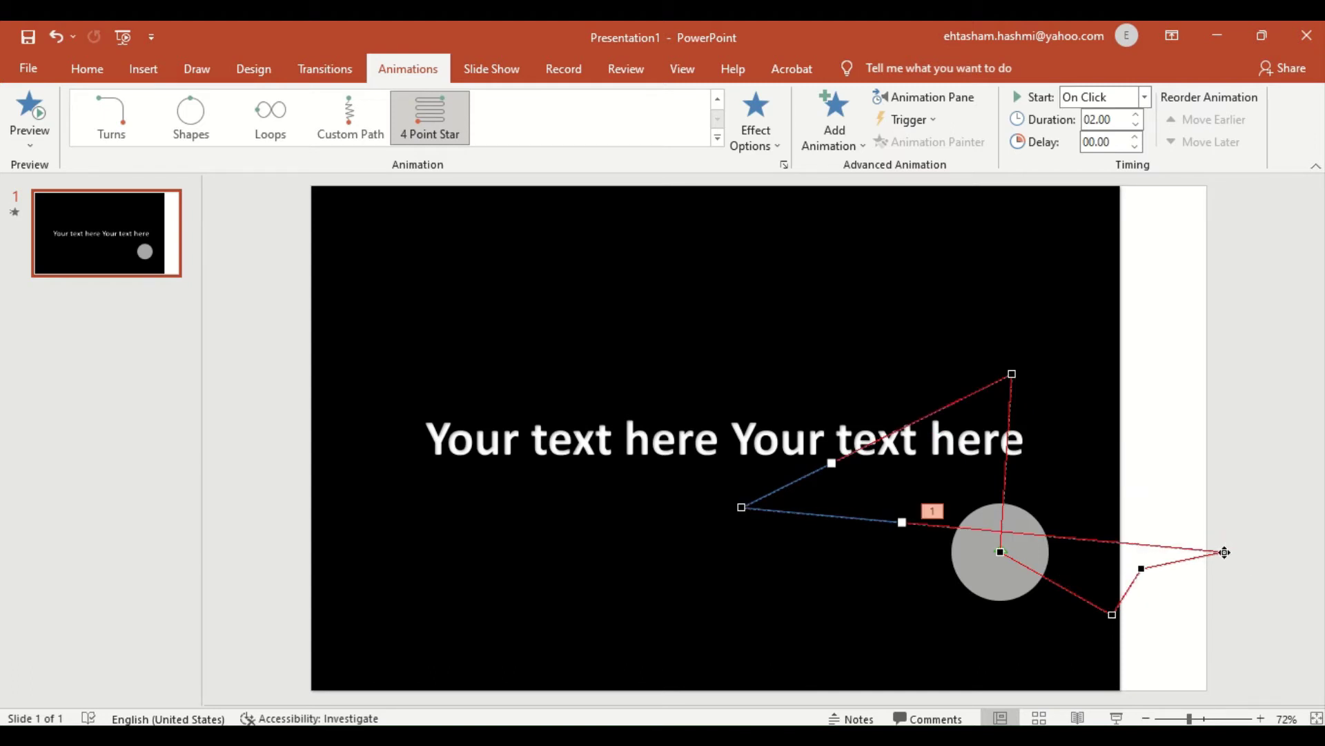
pyautogui.moveTo(1224, 553); pyautogui.dragTo(613, 336)
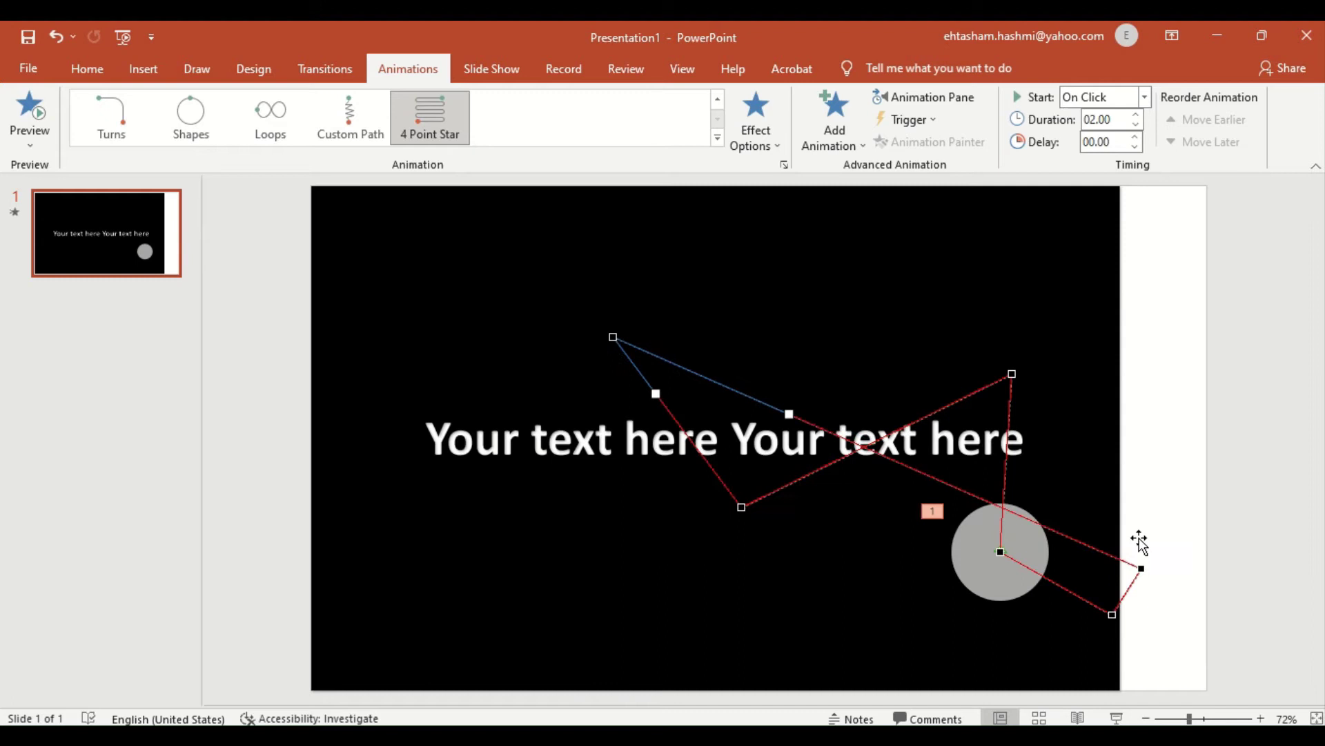
pyautogui.moveTo(1141, 572); pyautogui.dragTo(348, 475)
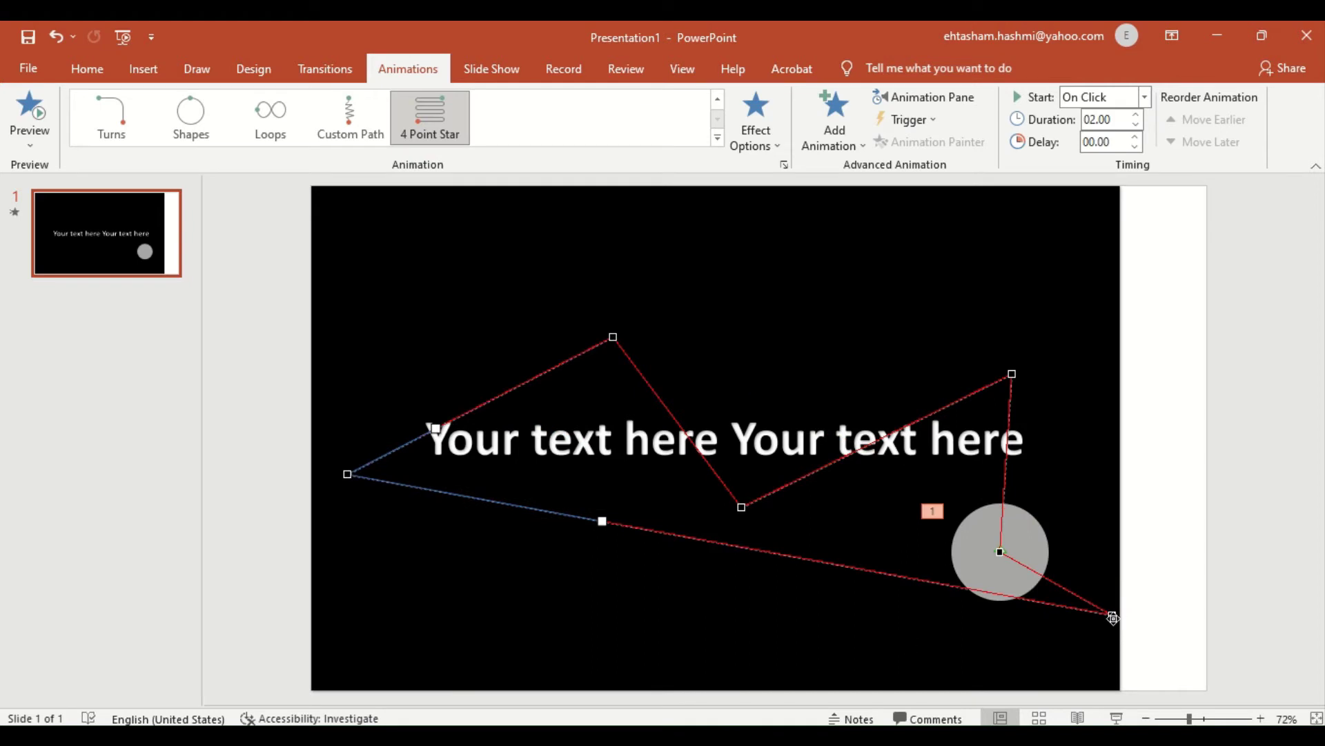
pyautogui.moveTo(1112, 613); pyautogui.dragTo(1074, 475)
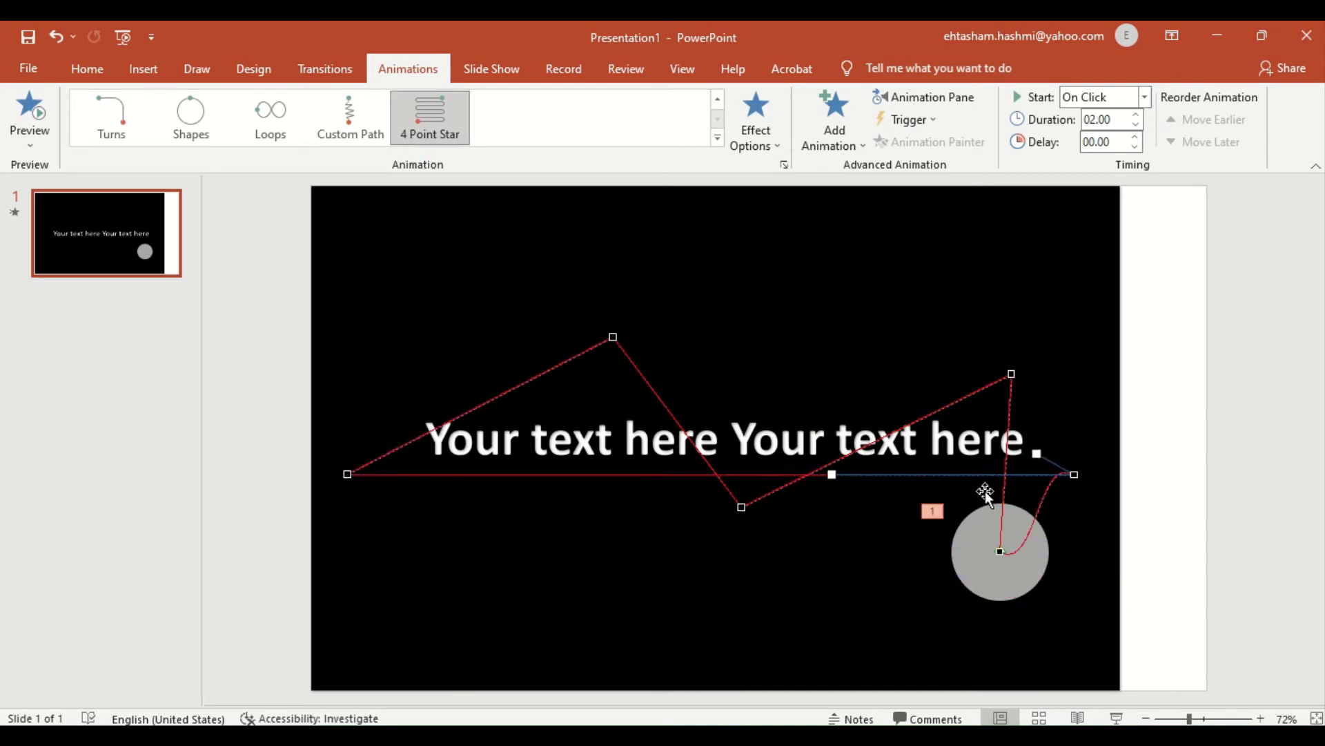
# Step: Bend the handles at the top-right and top vertices into smooth curves
pyautogui.click(1011, 373)
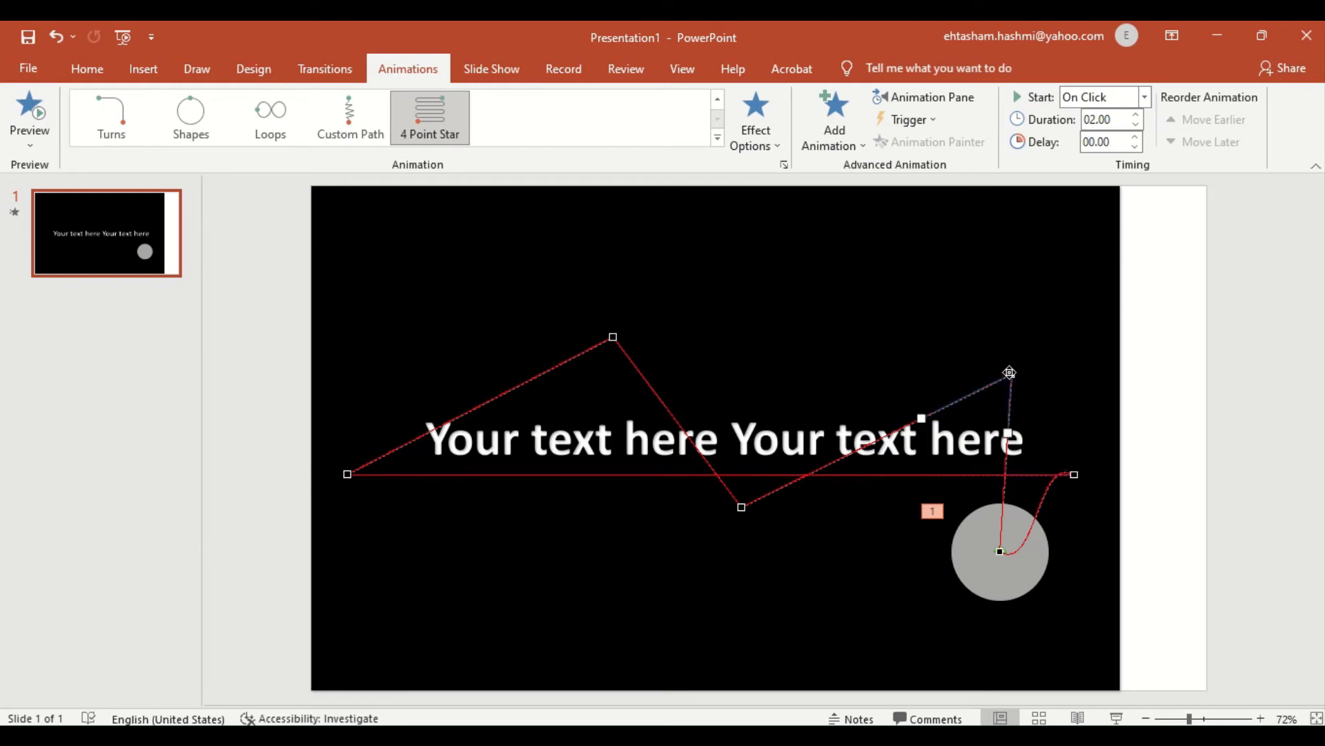
pyautogui.moveTo(922, 419); pyautogui.dragTo(948, 339)
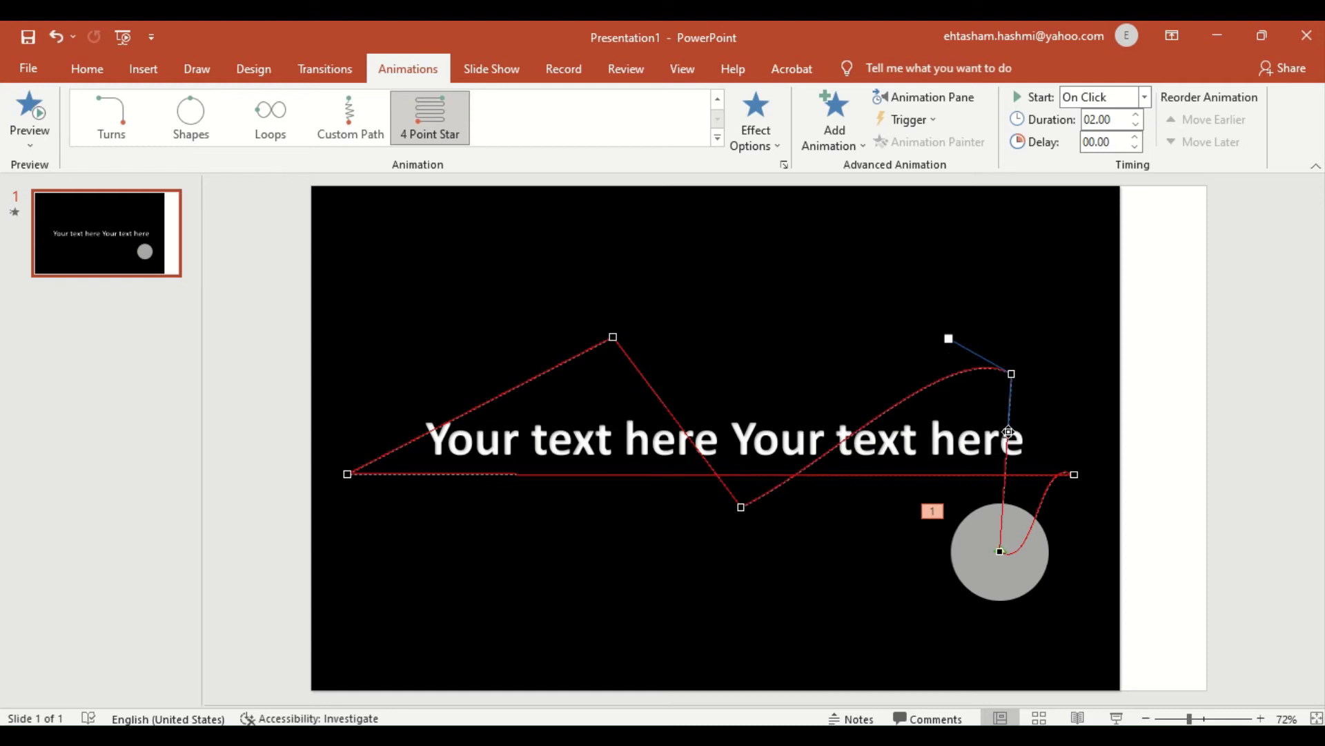
pyautogui.moveTo(1009, 432); pyautogui.dragTo(1069, 410)
pyautogui.moveTo(710, 465); pyautogui.dragTo(677, 538)
pyautogui.click(615, 335)
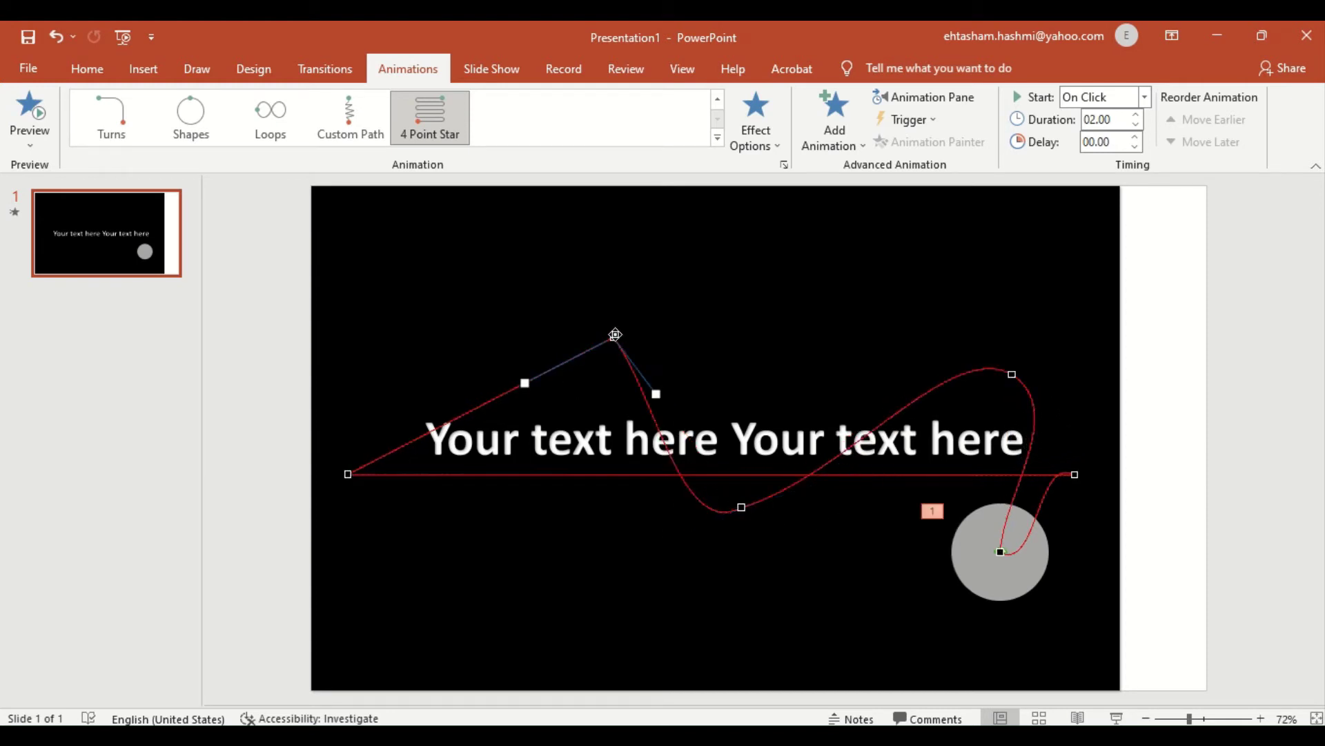
pyautogui.moveTo(524, 382); pyautogui.dragTo(542, 302)
pyautogui.moveTo(656, 394); pyautogui.dragTo(691, 382)
# Step: Smooth the curve at the left and right end vertices, then open the Animation Pane
pyautogui.click(347, 474)
pyautogui.moveTo(423, 438); pyautogui.dragTo(323, 414)
pyautogui.moveTo(590, 474); pyautogui.dragTo(343, 532)
pyautogui.moveTo(347, 474); pyautogui.dragTo(346, 406)
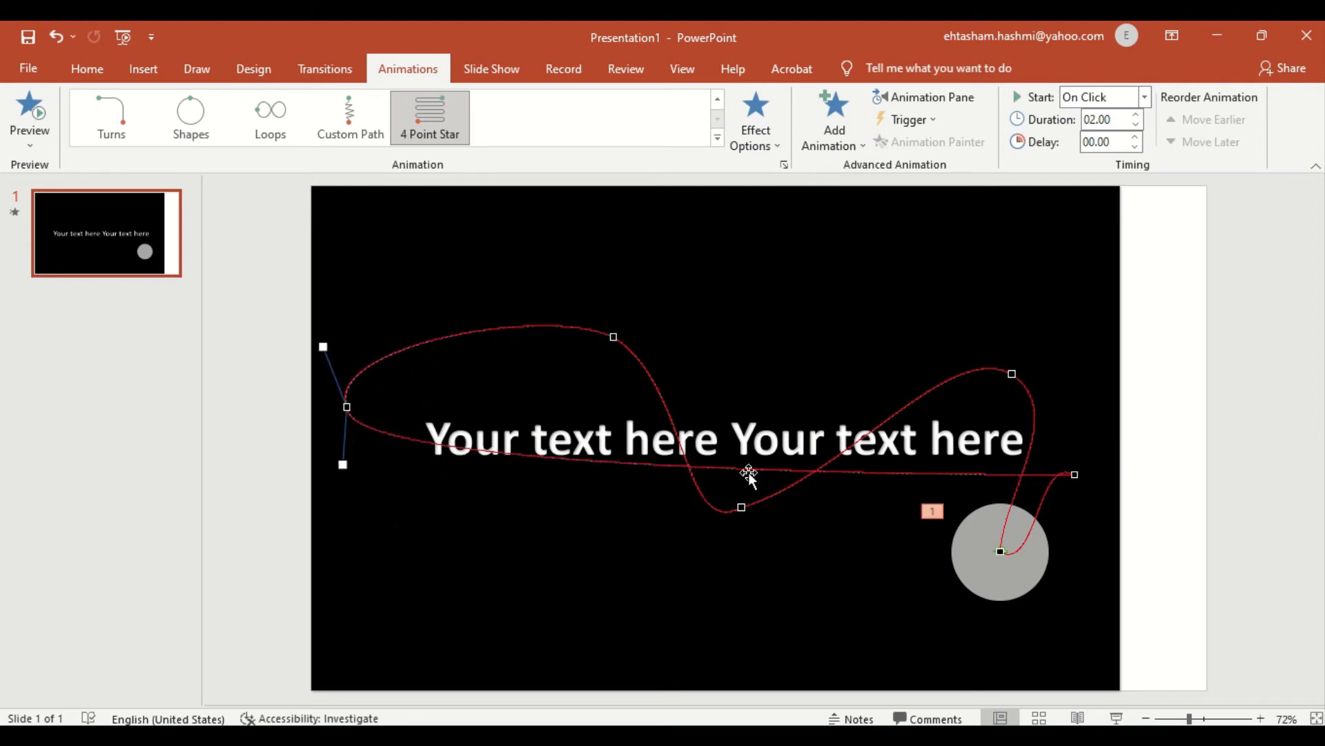
pyautogui.click(1075, 475)
pyautogui.moveTo(1039, 488); pyautogui.dragTo(1087, 501)
pyautogui.moveTo(347, 407); pyautogui.dragTo(346, 420)
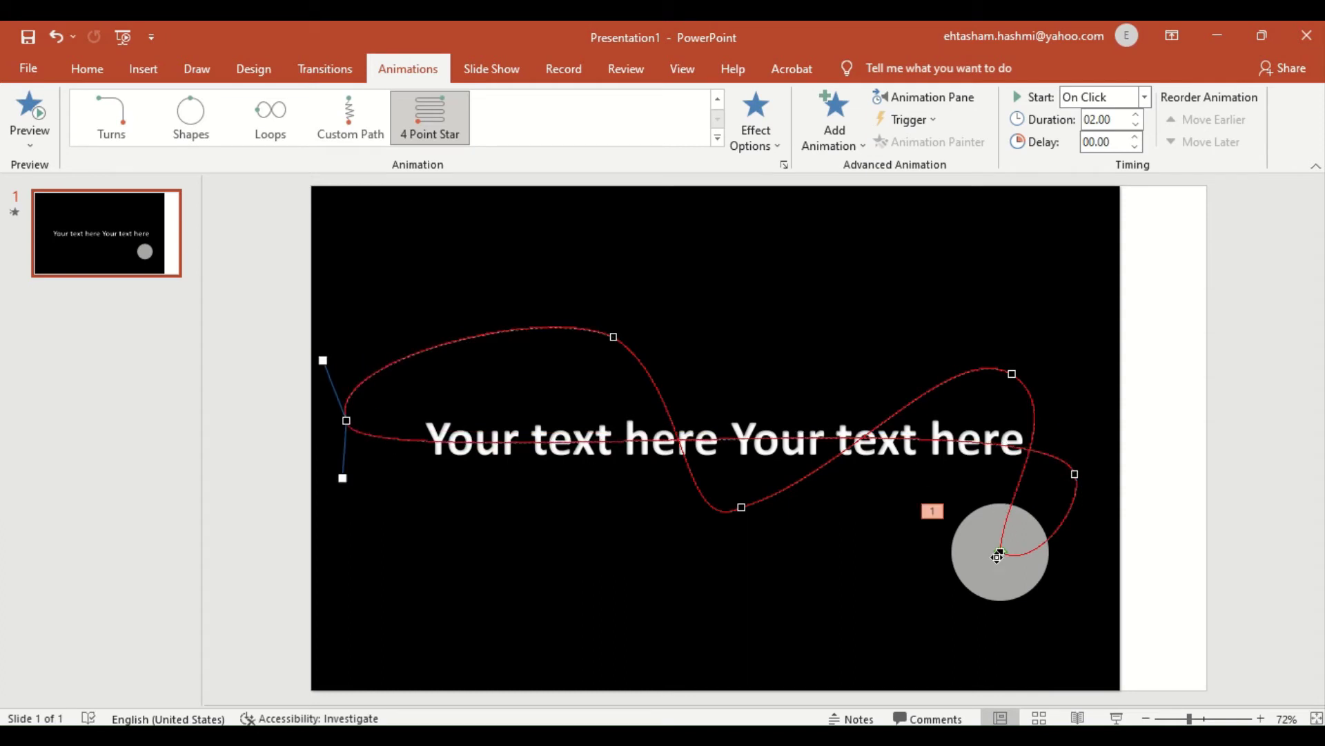
pyautogui.click(925, 97)
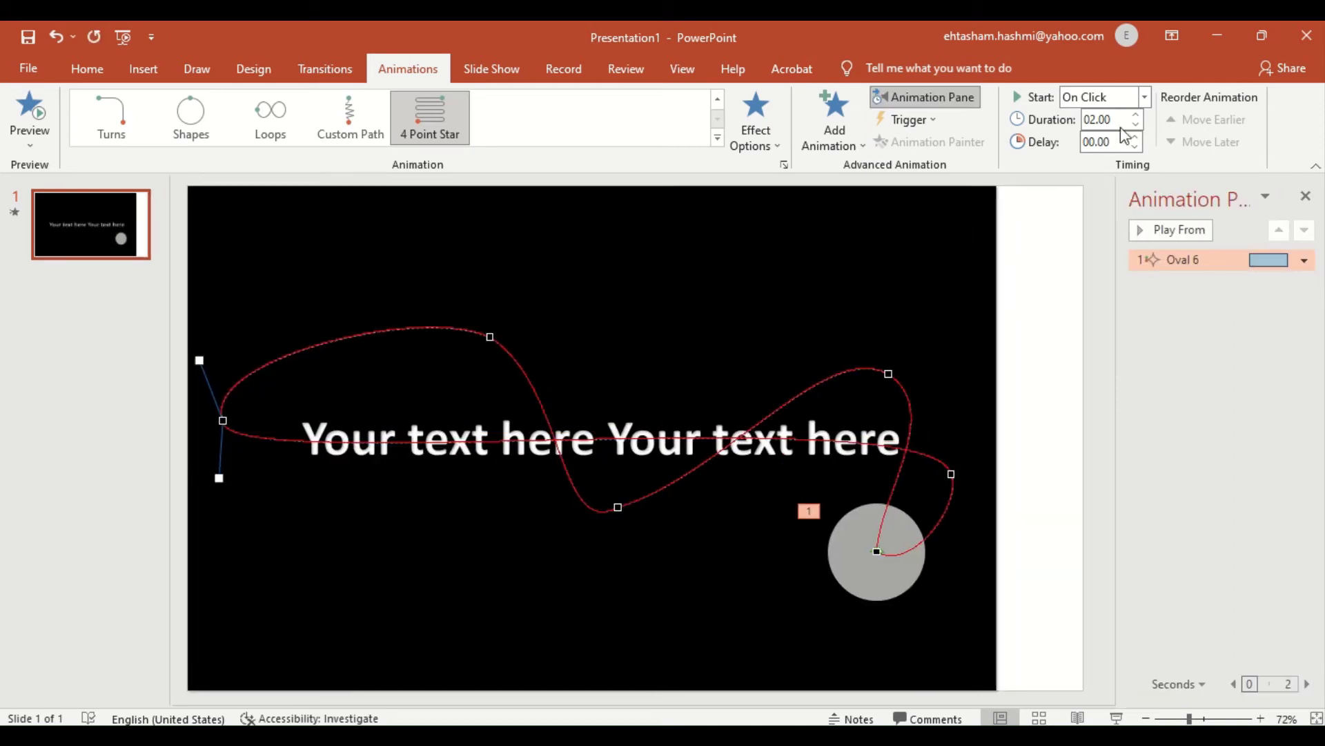
# Step: Set the circle's motion path animation duration to 15 seconds
pyautogui.click(1089, 121)
pyautogui.moveTo(1114, 121); pyautogui.dragTo(1078, 121)
pyautogui.write('15')
pyautogui.click(1075, 120)
# Step: Ctrl-drag a copy of the circle as Oval 7 and set it to Start With Previous
pyautogui.click(869, 566)
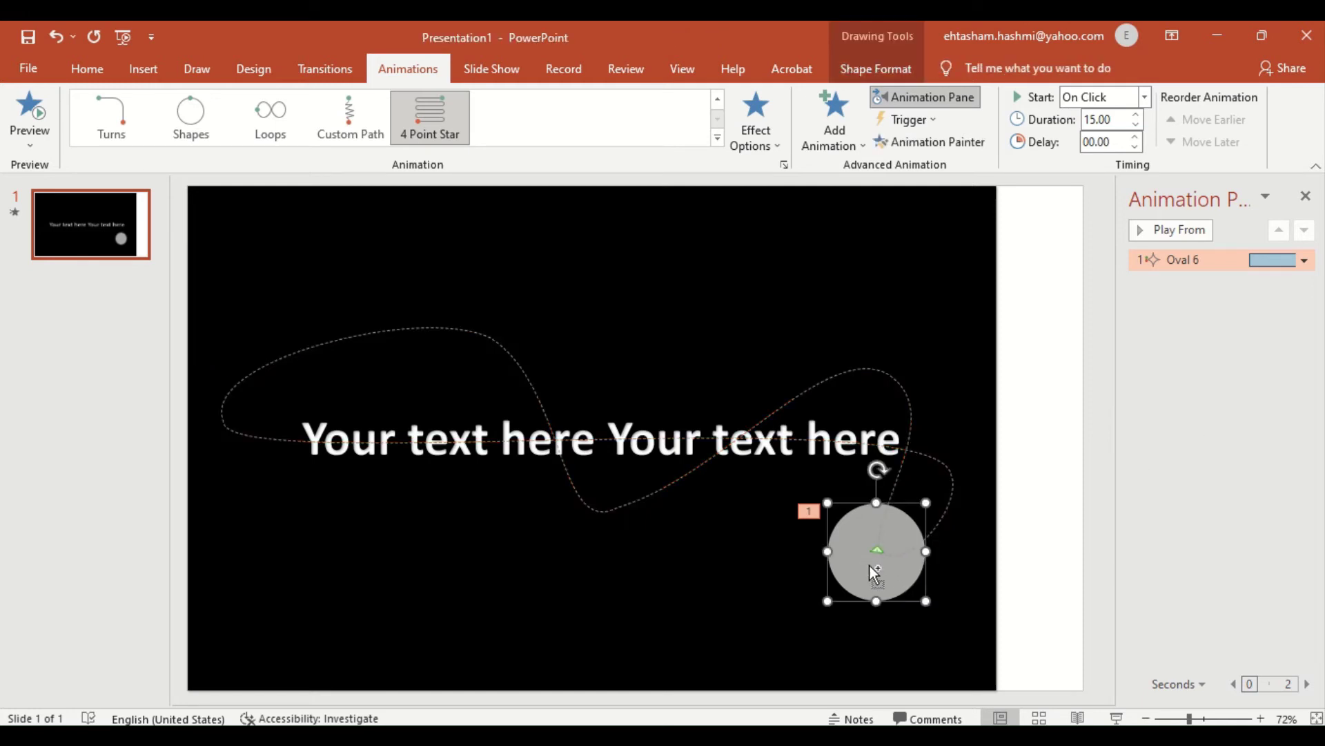
pyautogui.moveTo(868, 565); pyautogui.dragTo(869, 569)
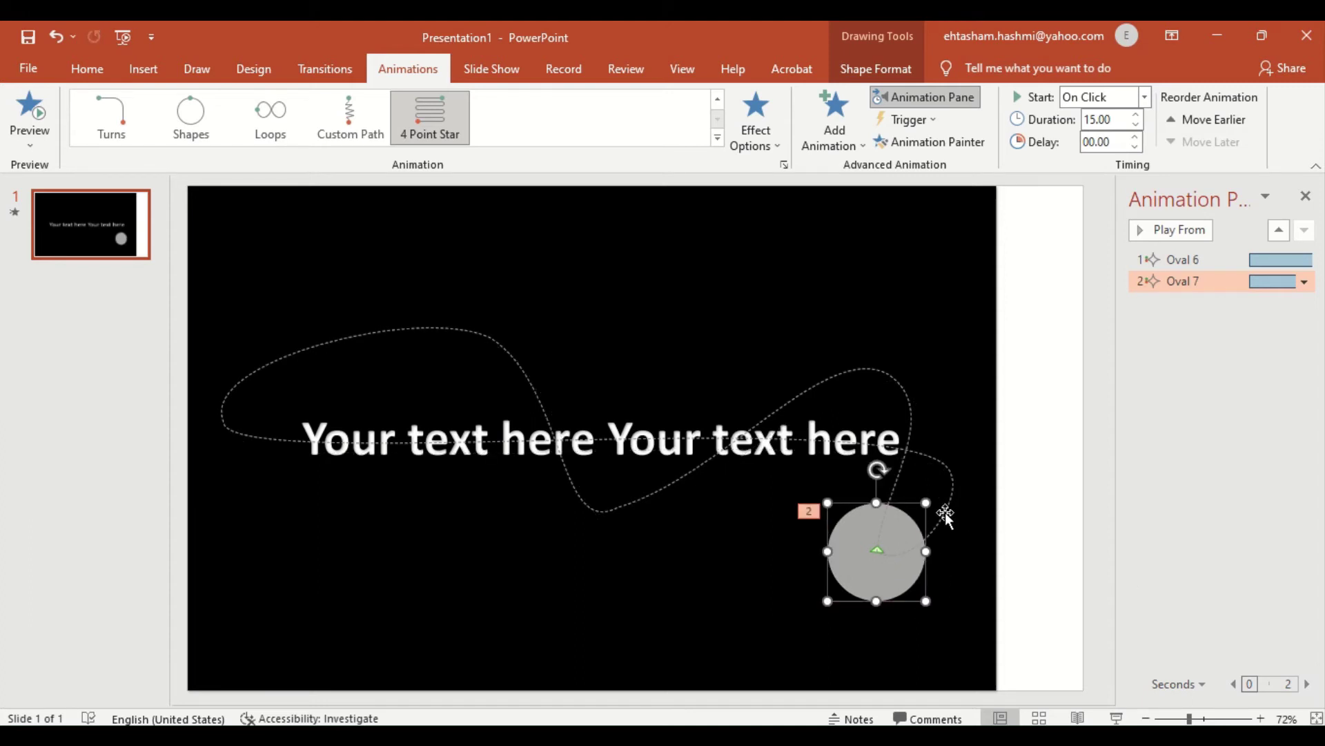
pyautogui.click(1304, 281)
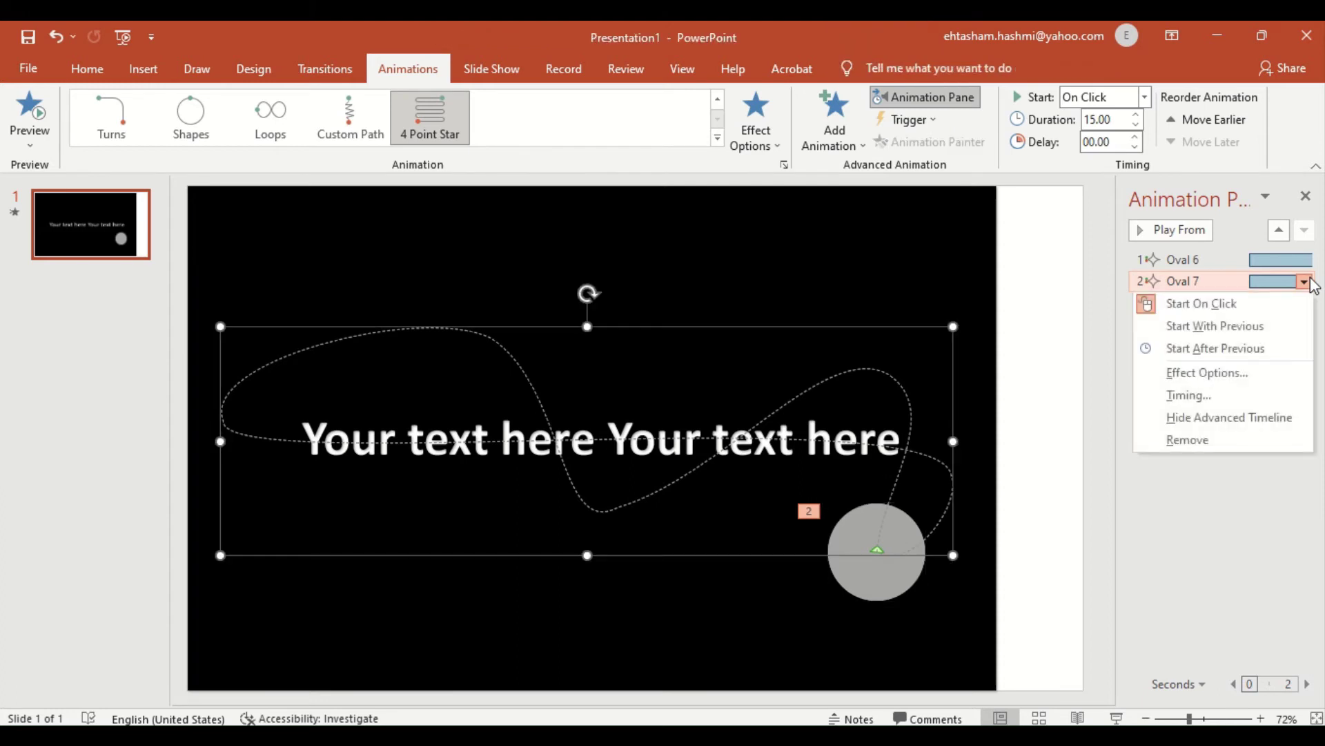
pyautogui.click(1223, 328)
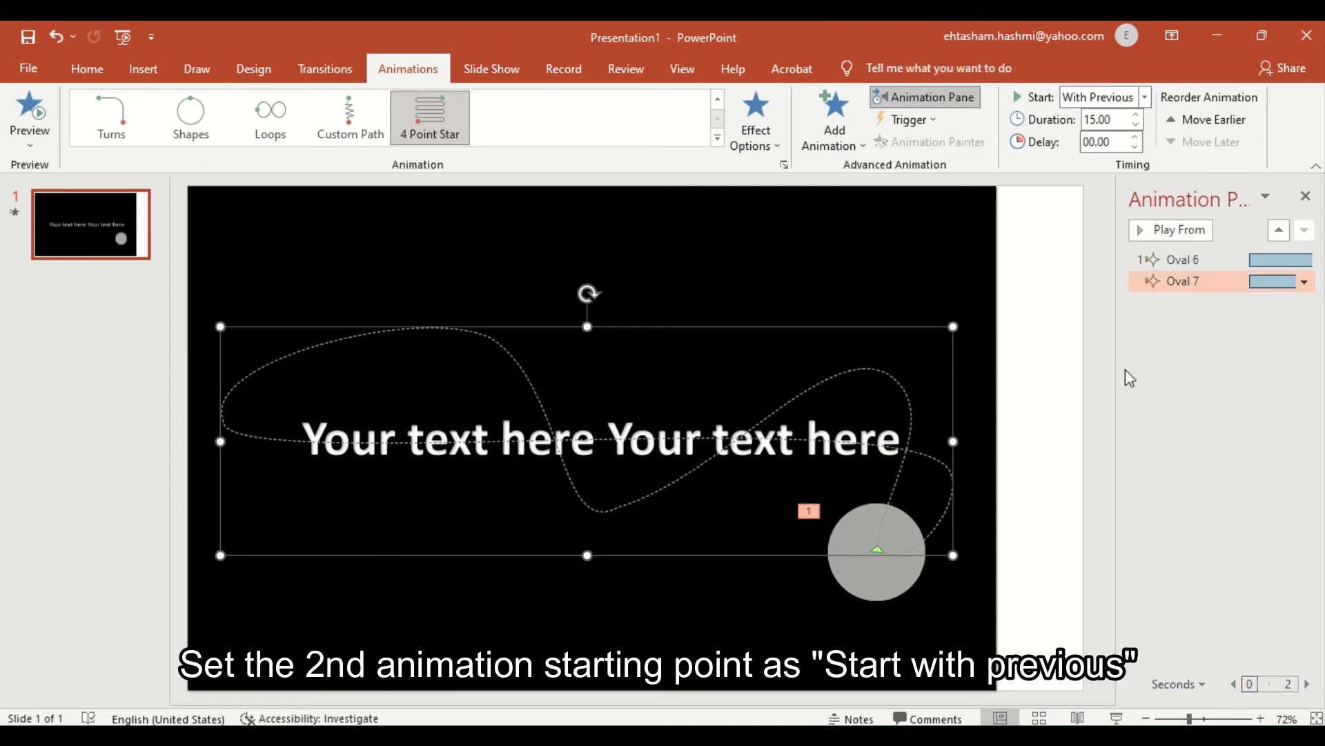
pyautogui.click(1005, 216)
pyautogui.click(925, 267)
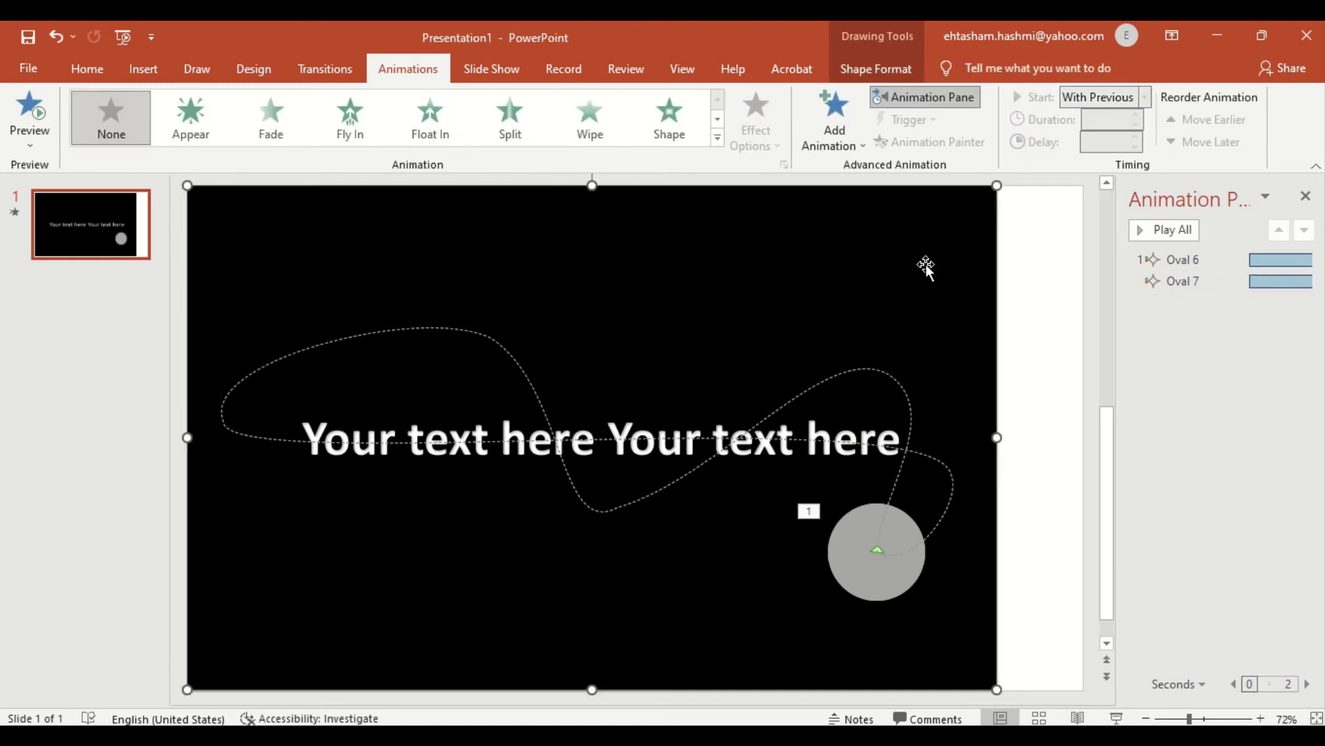
# Step: Open the Selection Pane from Shape Format and close the Animation Pane
pyautogui.click(84, 69)
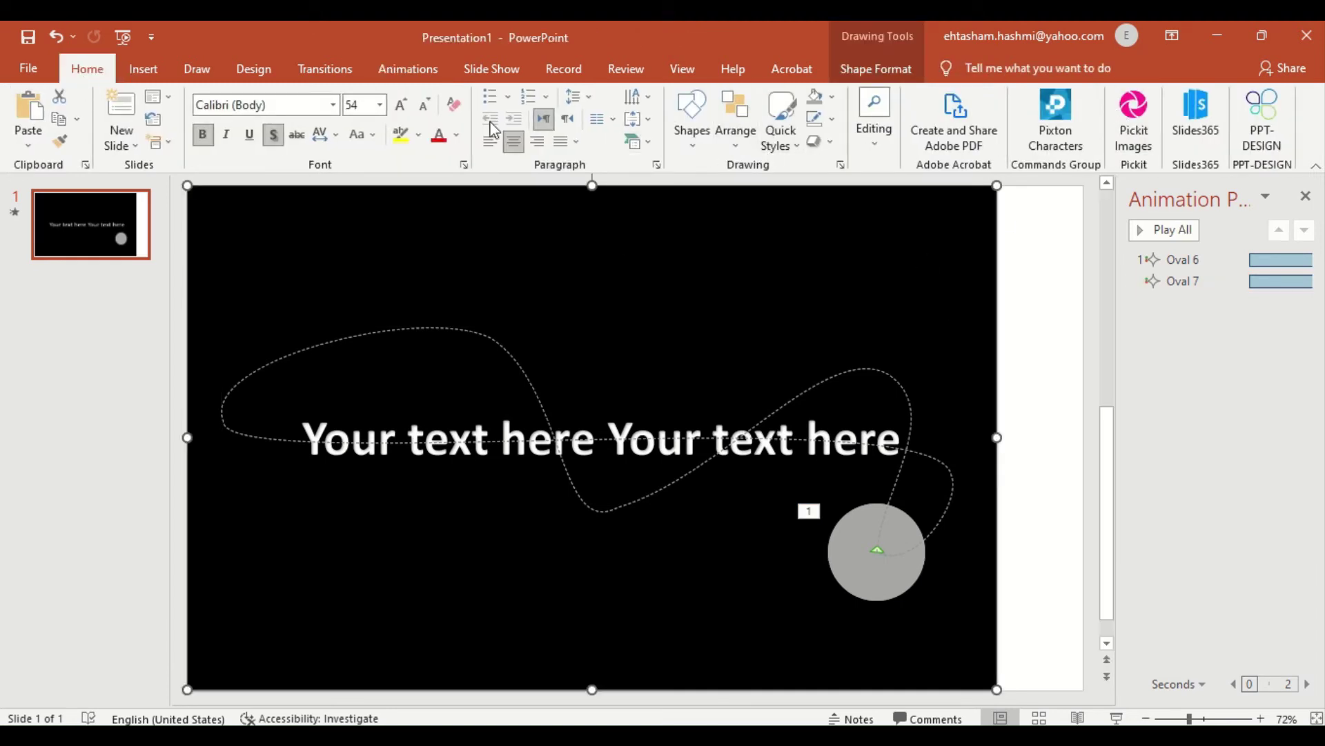
pyautogui.click(906, 67)
pyautogui.click(998, 141)
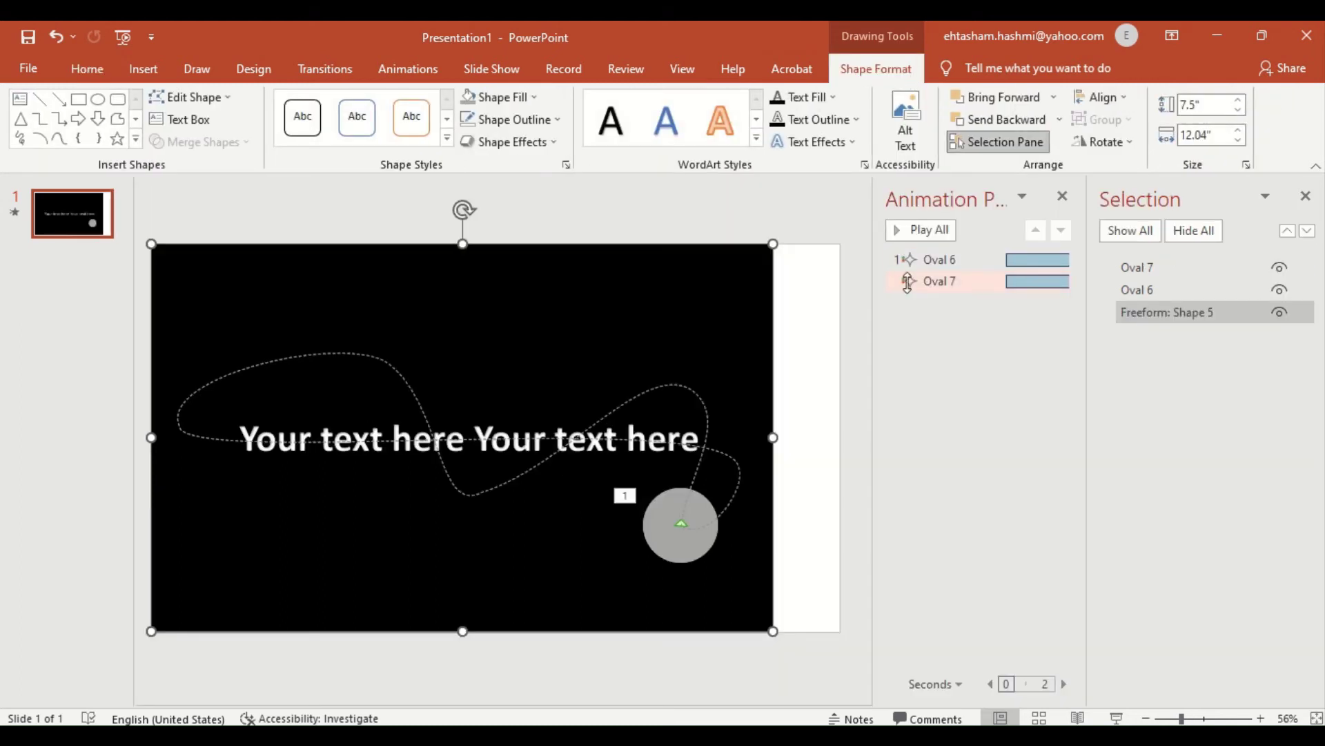
pyautogui.click(1064, 197)
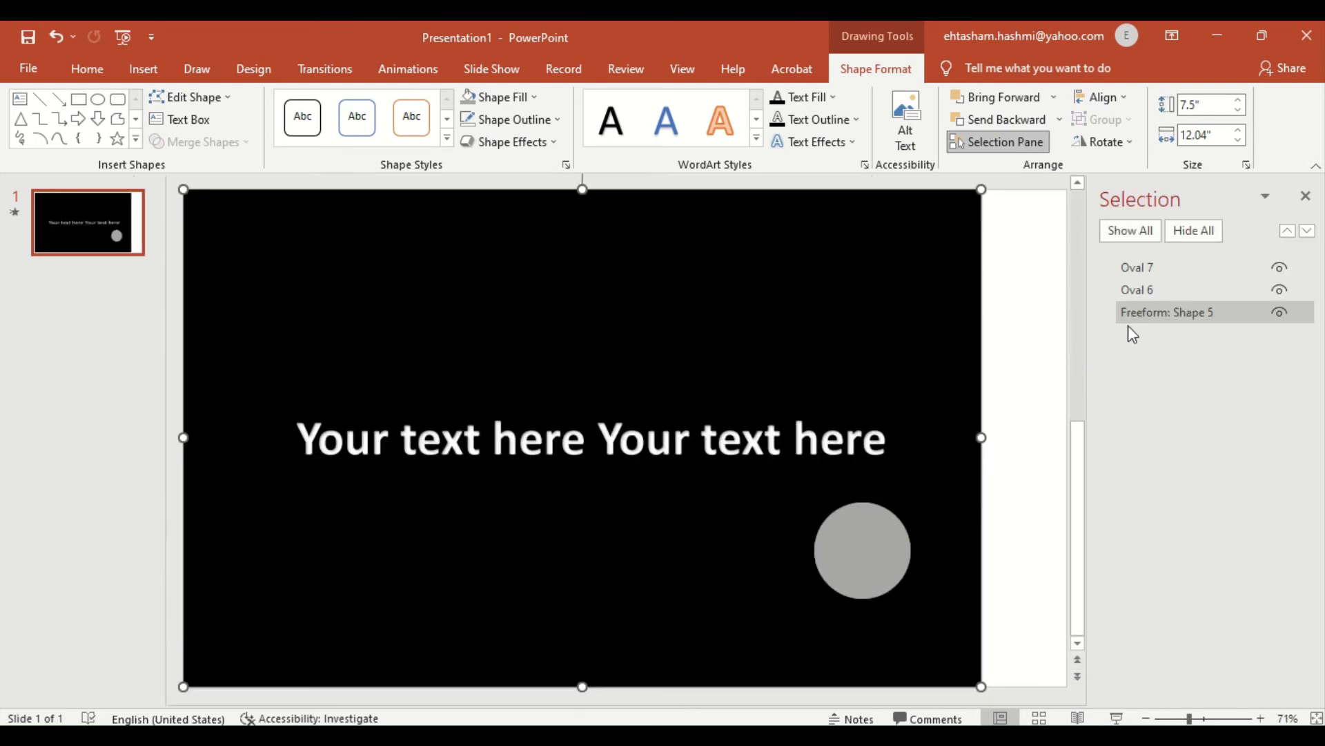
# Step: Rename Oval 7 to Oval 1 and Oval 6 to Oval 2 in the Selection Pane
pyautogui.click(1158, 265)
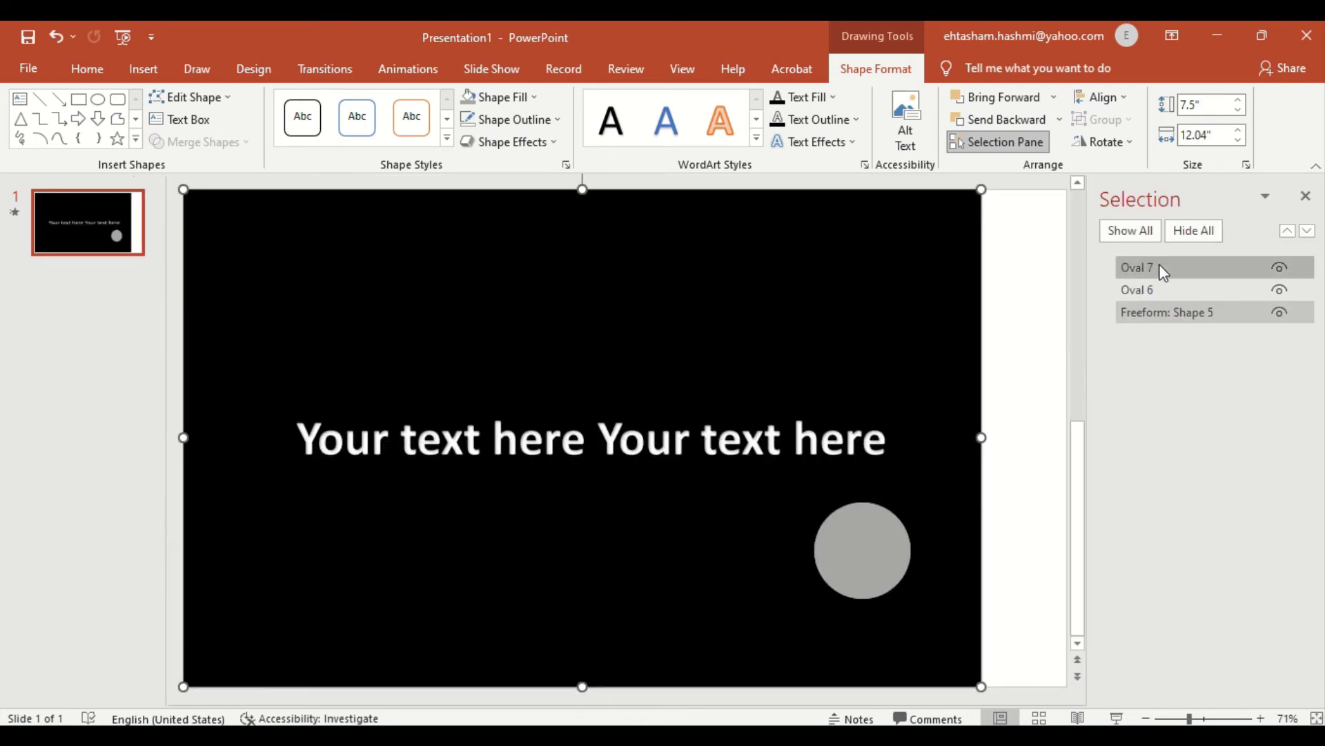
pyautogui.click(1160, 288)
pyautogui.doubleClick(1155, 267)
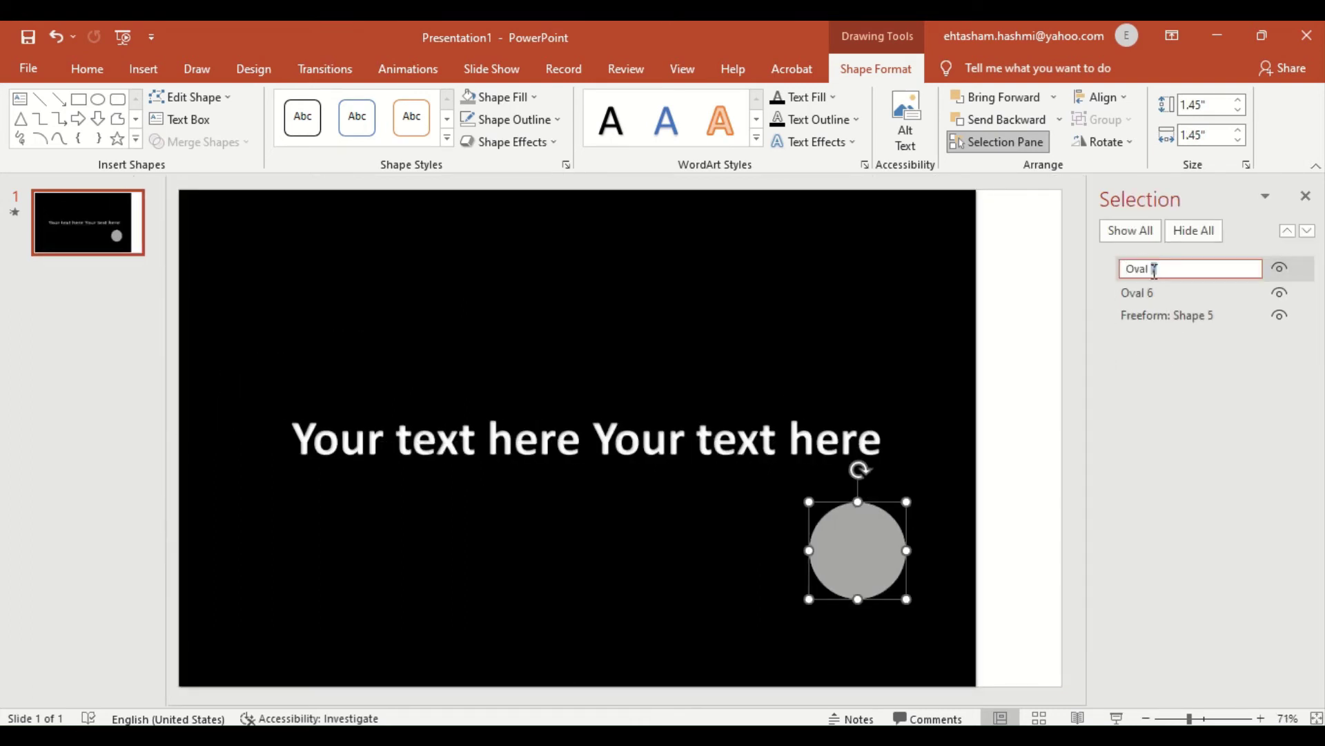
pyautogui.write('1')
pyautogui.click(1153, 291)
pyautogui.click(1155, 291)
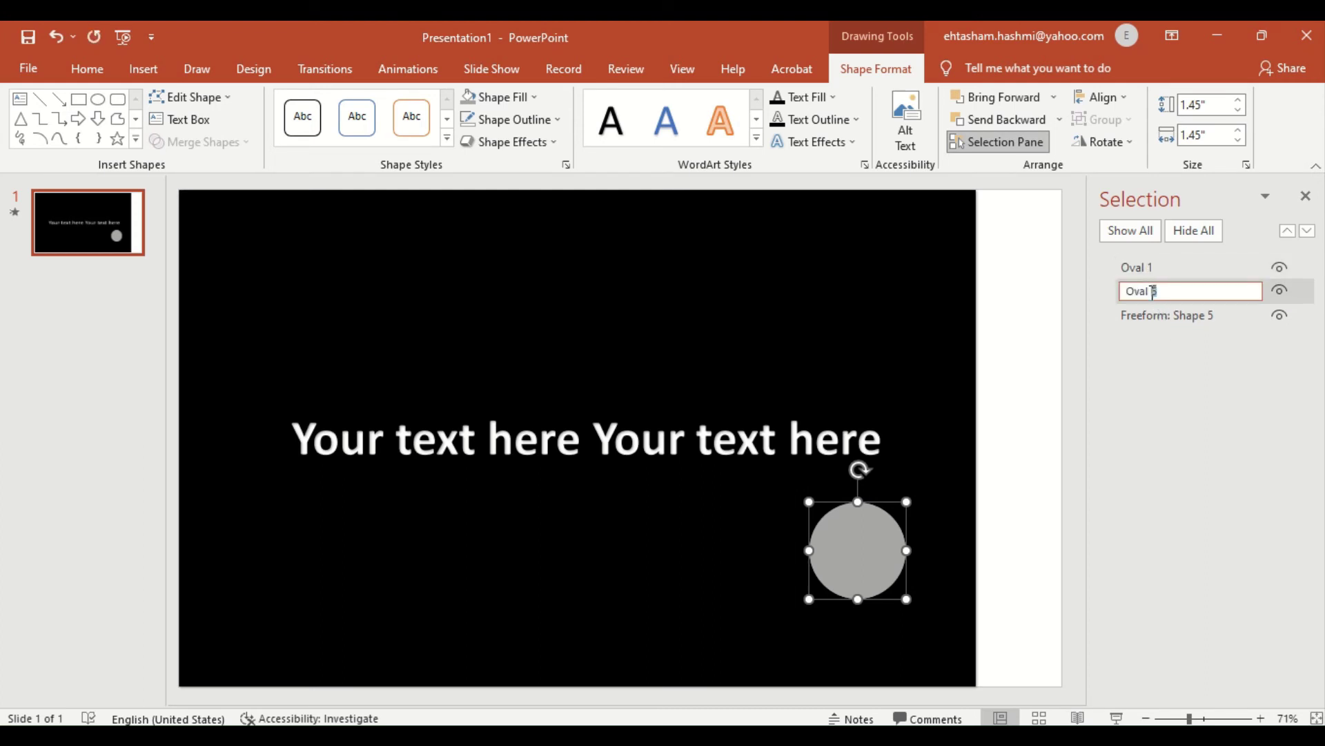
pyautogui.write('2')
pyautogui.press('Return')
pyautogui.click(1162, 267)
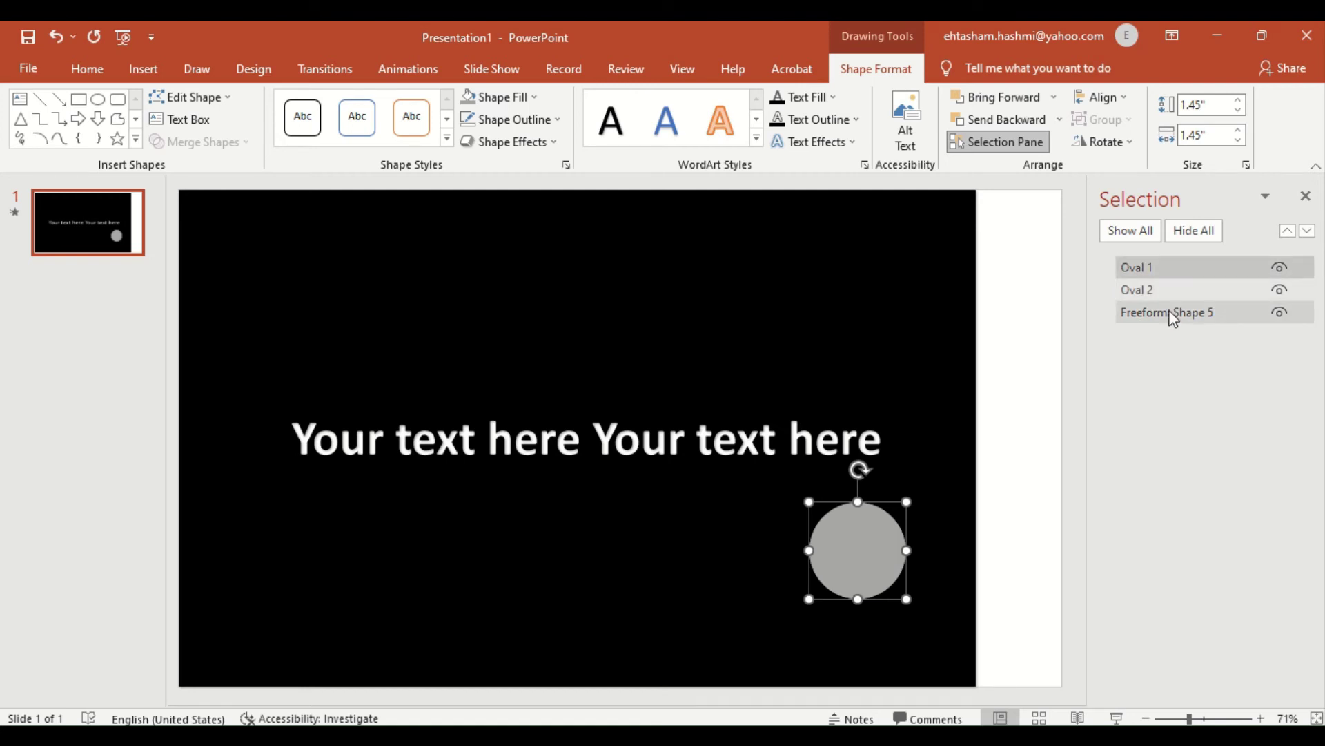
pyautogui.click(1172, 314)
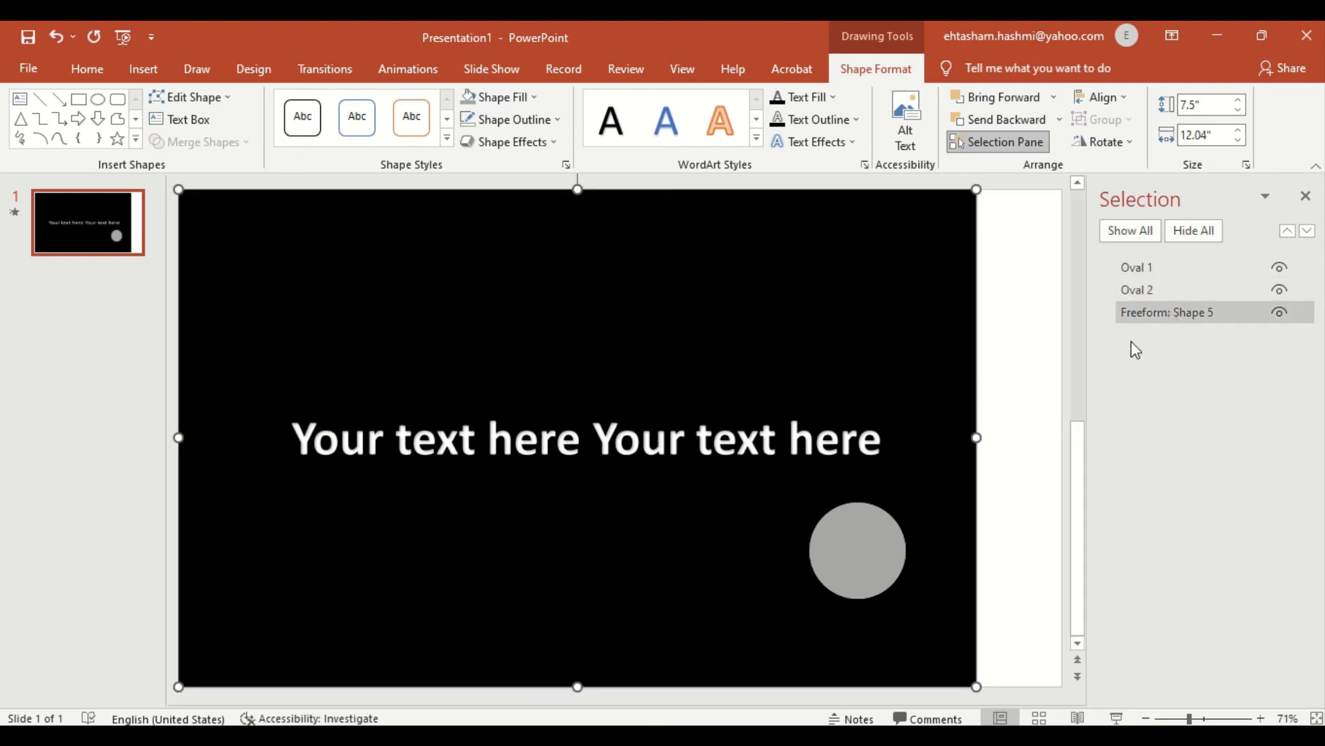
pyautogui.click(1158, 268)
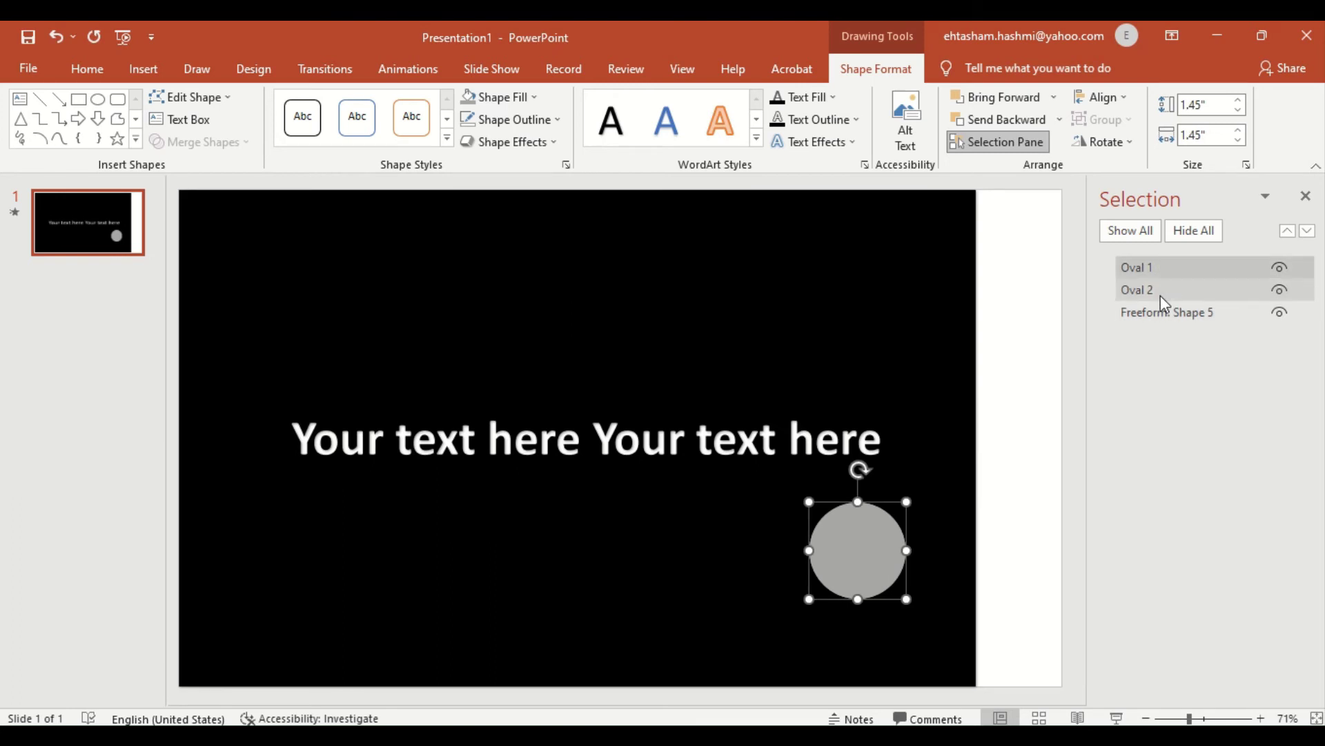
pyautogui.click(1161, 295)
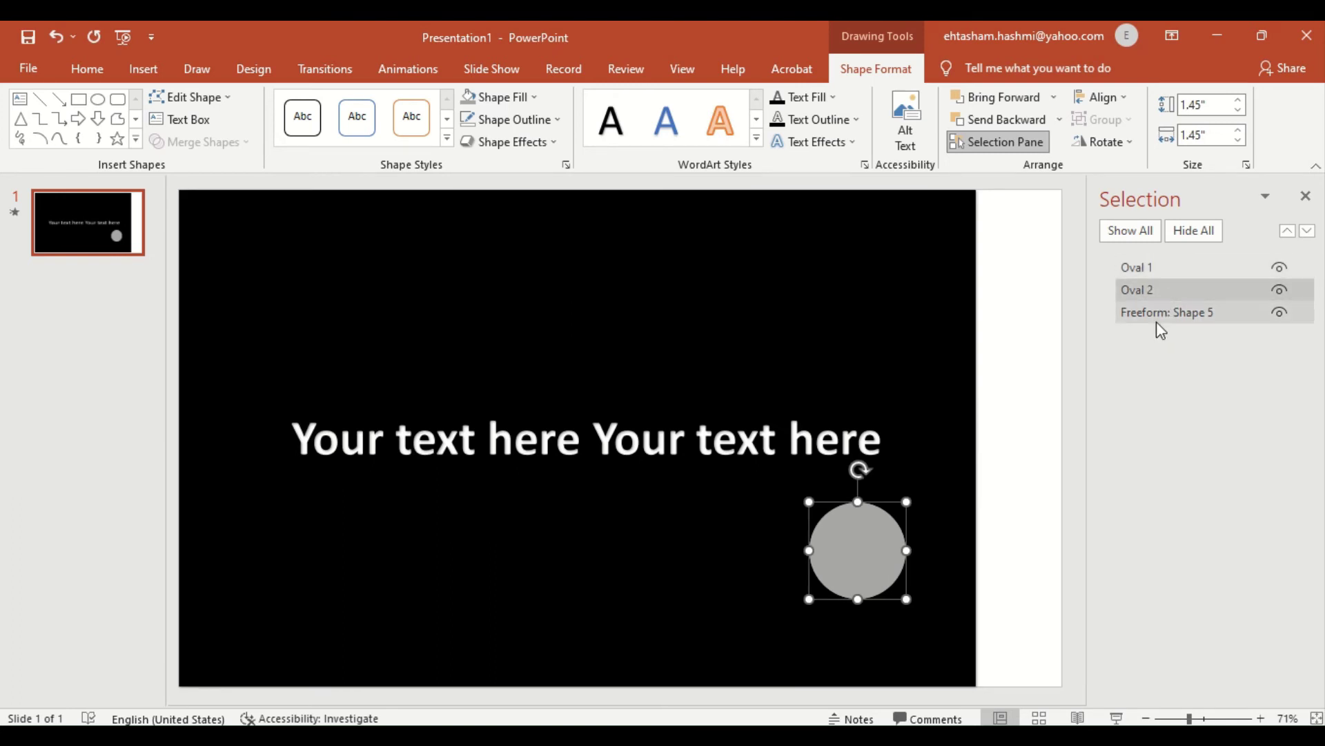
# Step: Drop Freeform: Shape 5 between Oval 1 and Oval 2 in the Selection Pane, then select Oval 1
pyautogui.moveTo(1164, 316); pyautogui.dragTo(1159, 281)
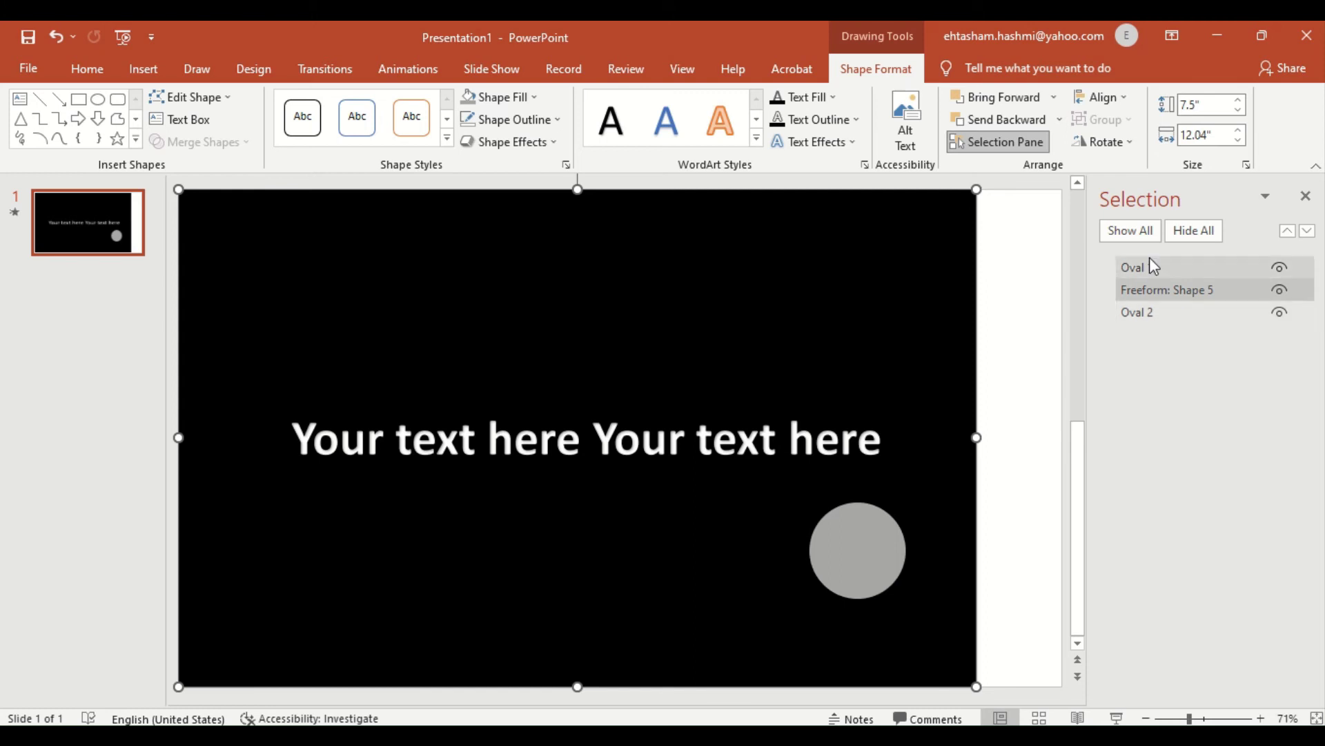
pyautogui.click(1150, 262)
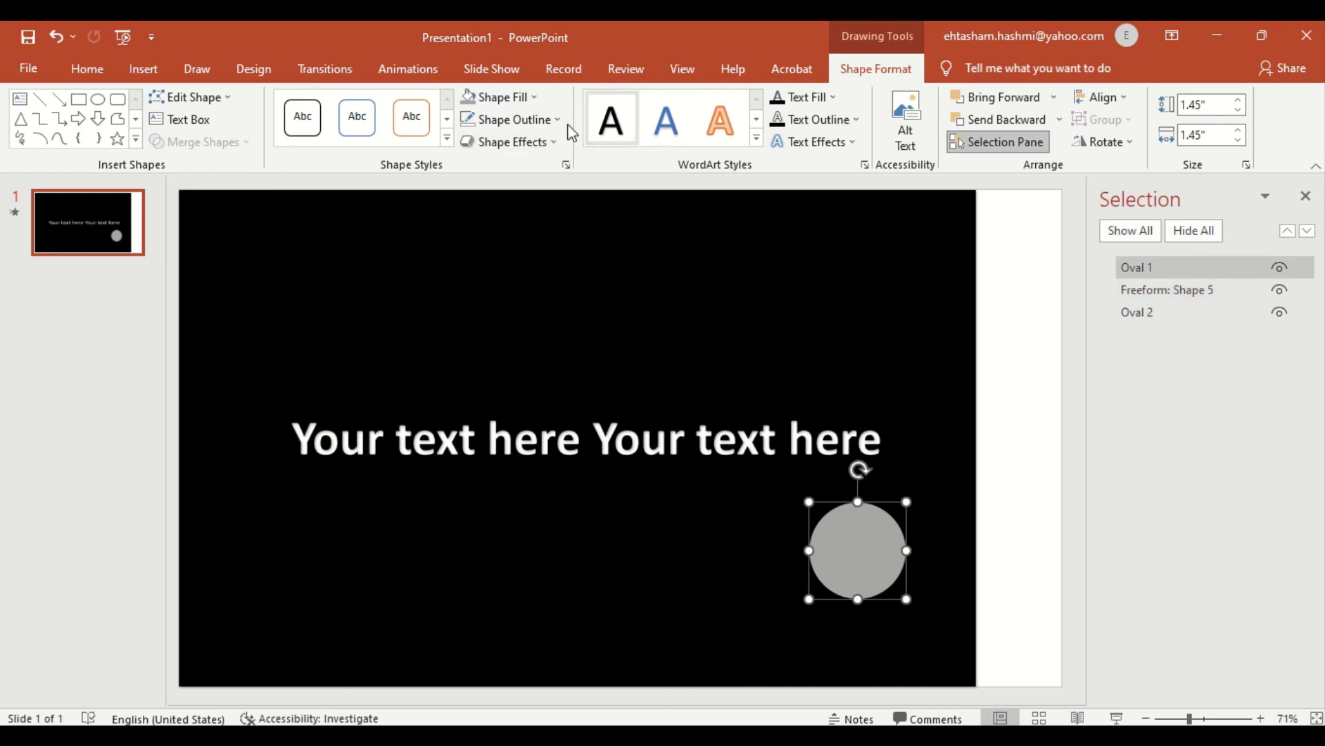
# Step: Give Oval 1's solid fill 78% transparency in Format Shape so it shows as faint dark grey
pyautogui.click(538, 99)
pyautogui.click(687, 222)
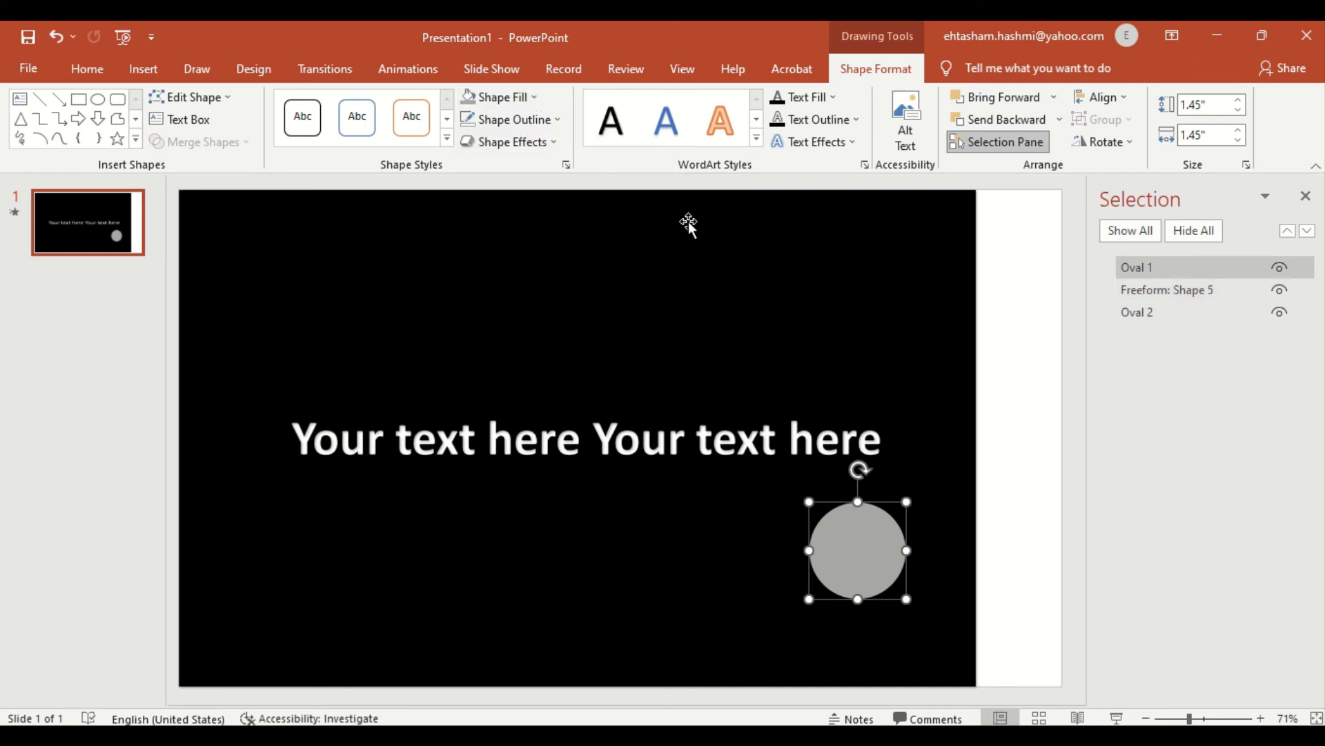
pyautogui.rightClick(855, 547)
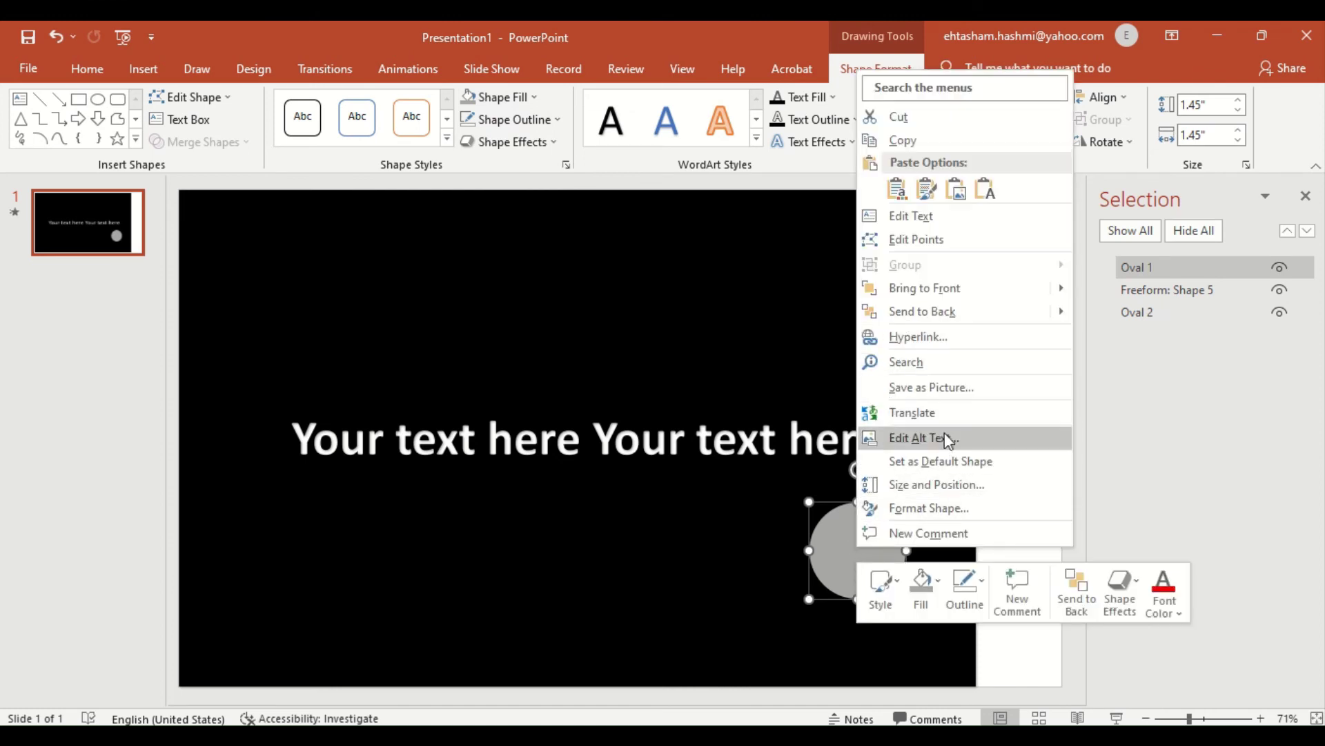
pyautogui.click(947, 509)
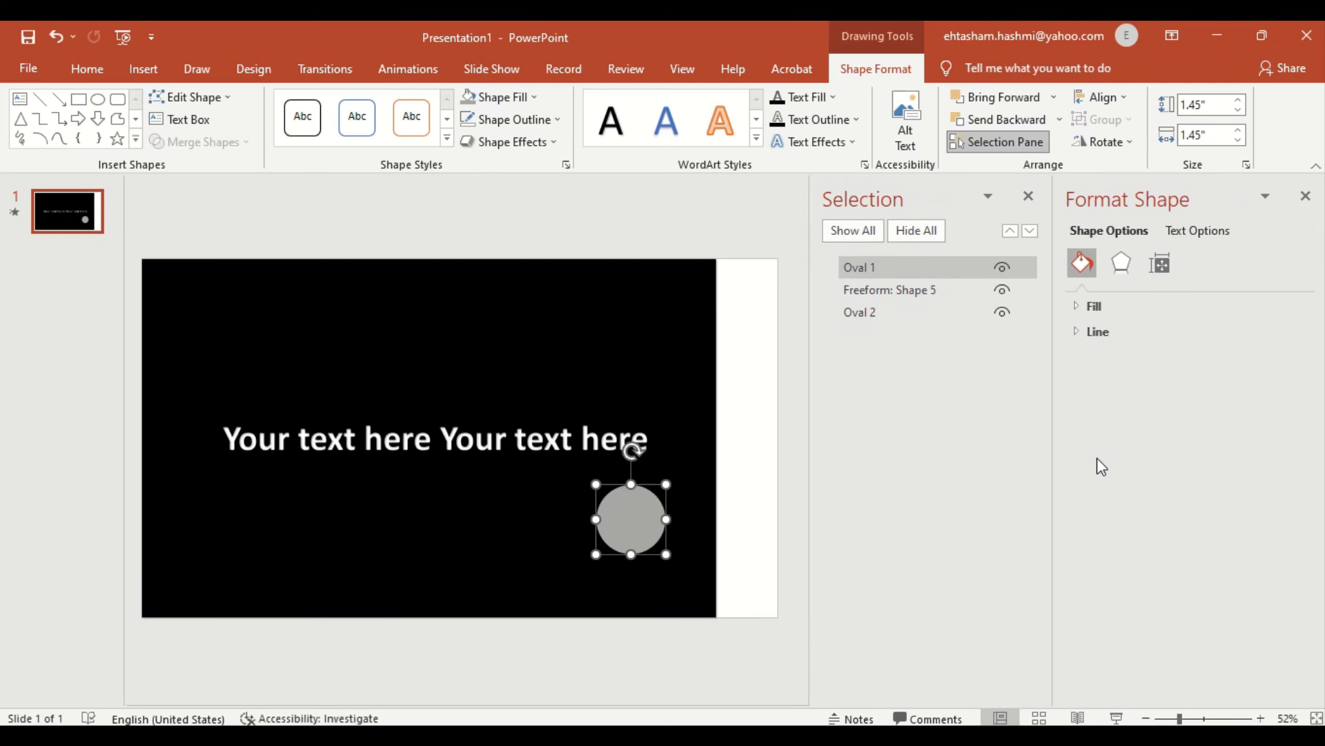
pyautogui.click(1079, 308)
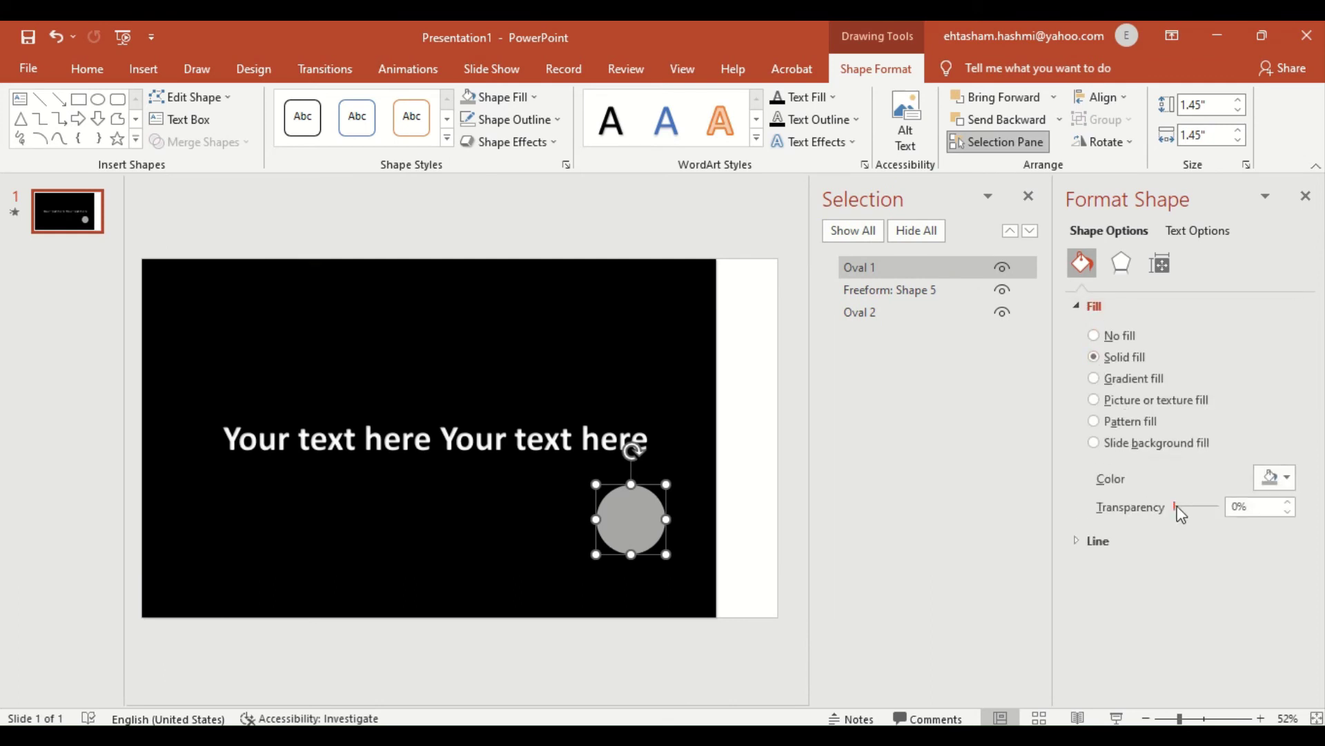
pyautogui.moveTo(1179, 507); pyautogui.dragTo(1213, 508)
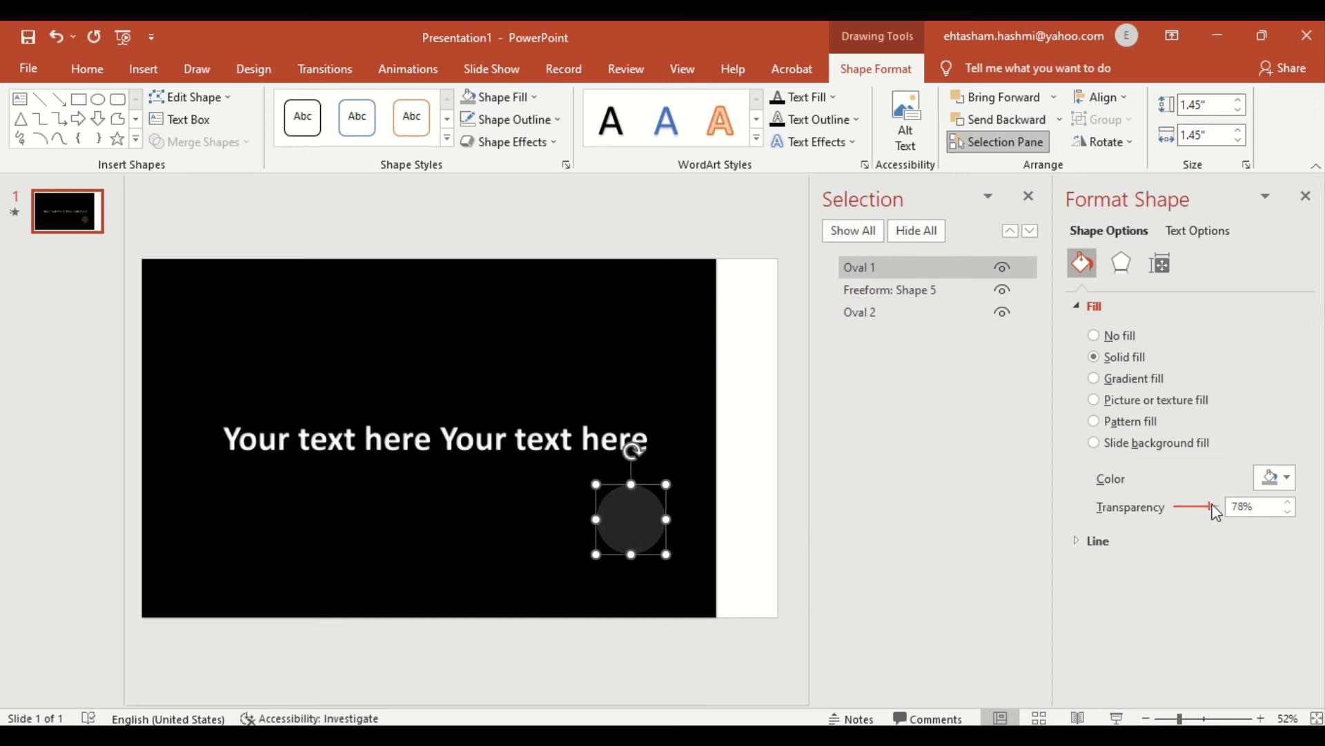
# Step: Add a light grey glow to Oval 1, sized 24 pt at 85% transparency
pyautogui.click(1121, 263)
pyautogui.click(1077, 358)
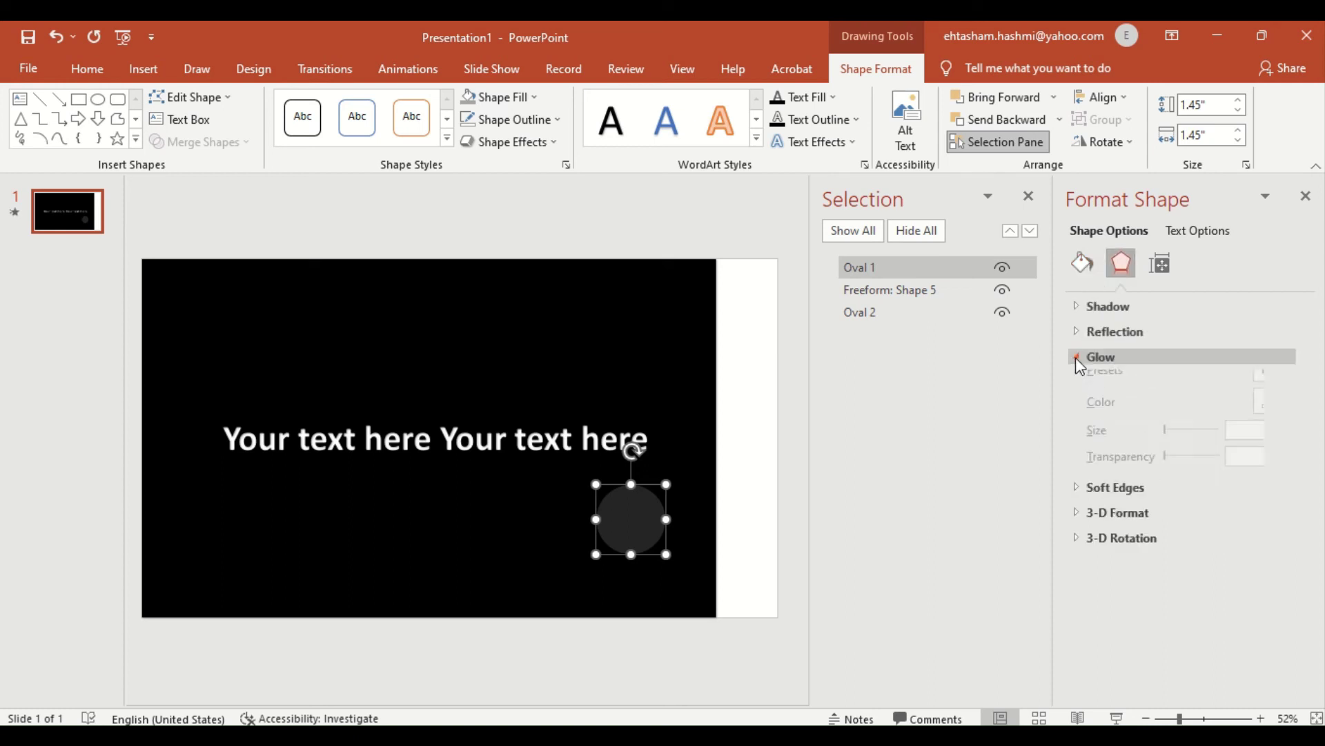
pyautogui.click(1166, 443)
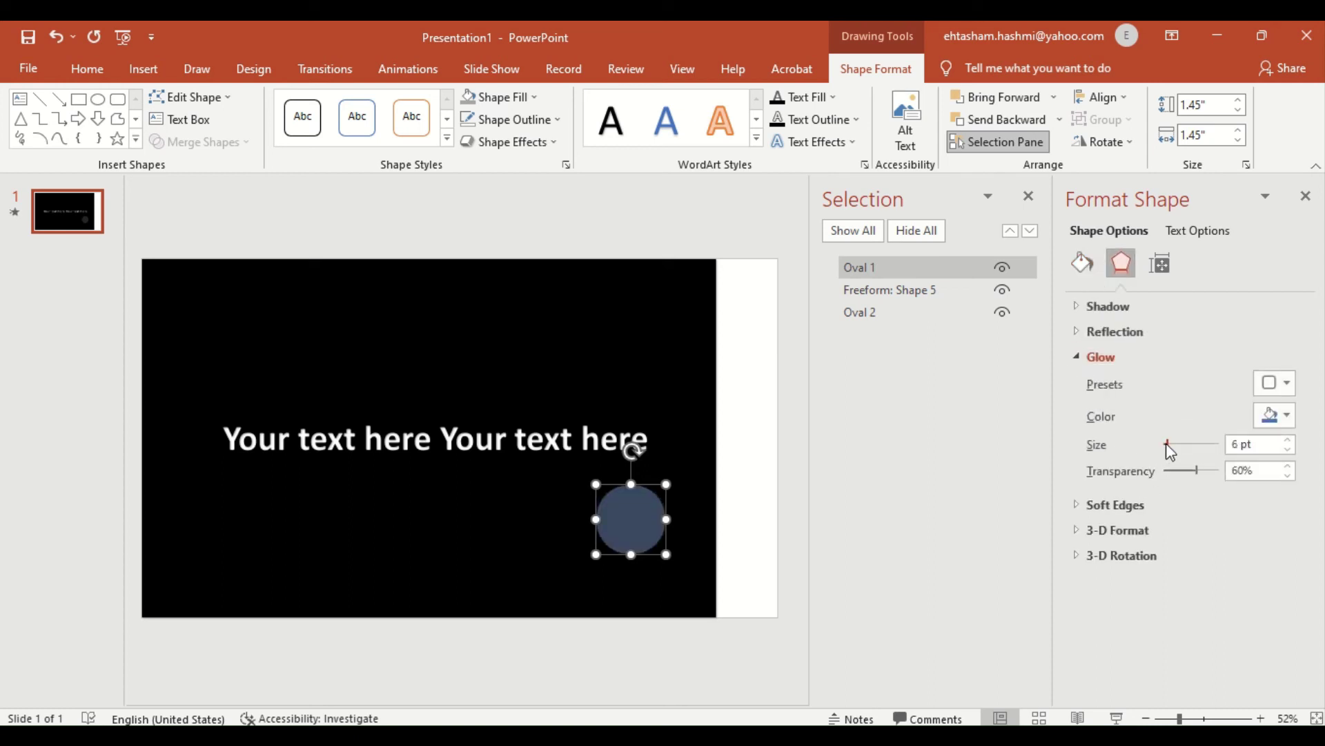
pyautogui.click(1292, 420)
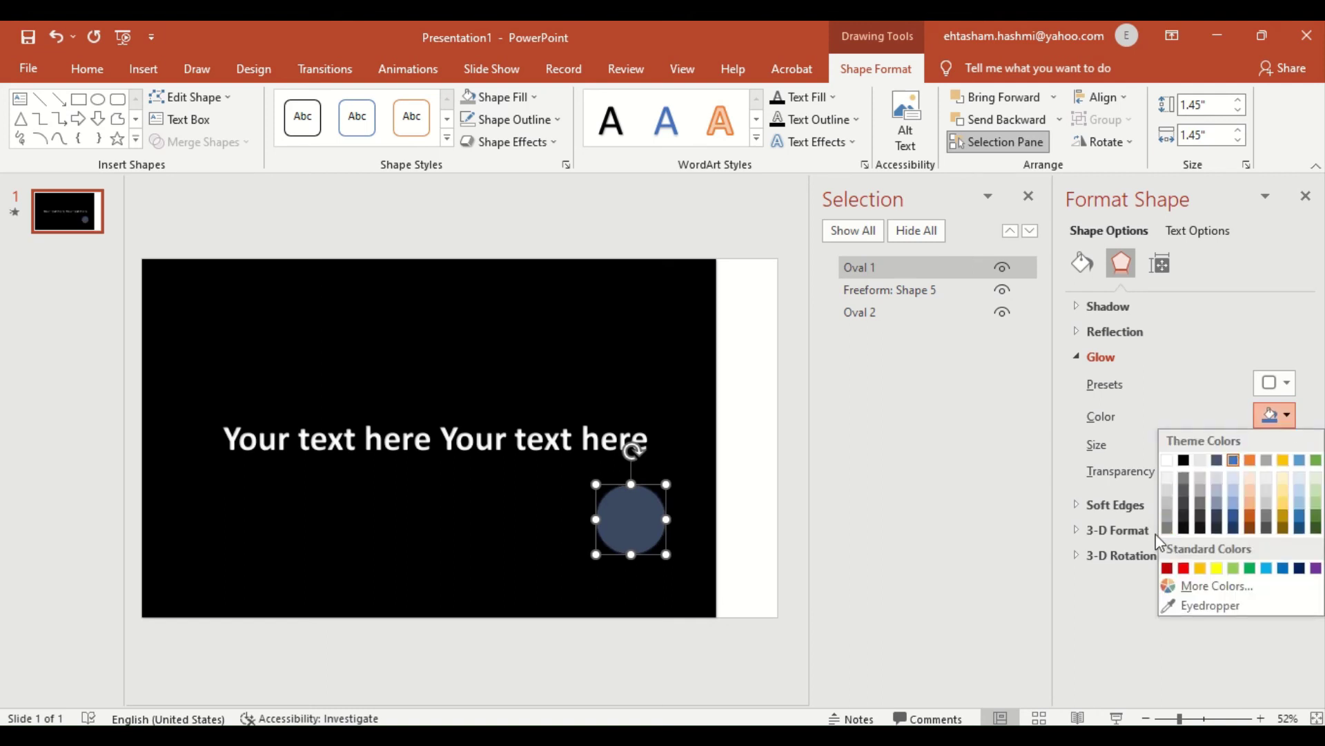
pyautogui.click(1166, 517)
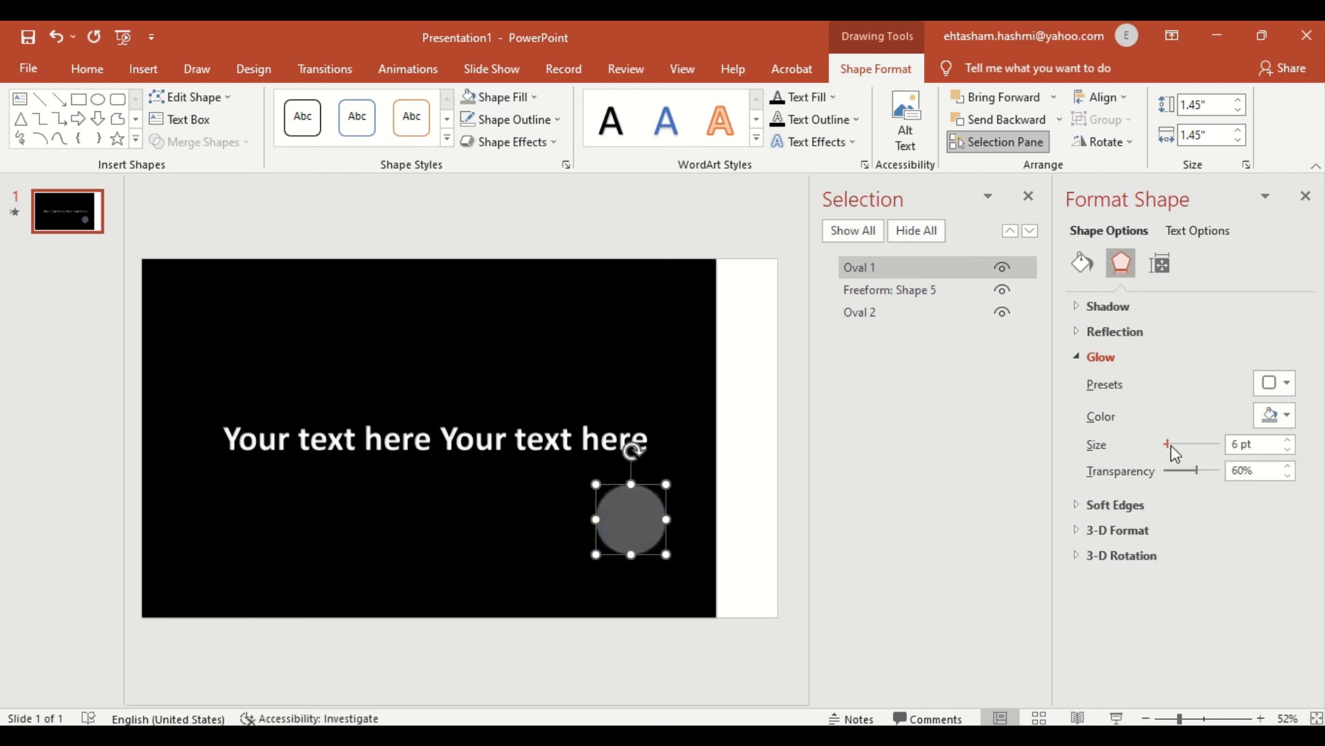
pyautogui.moveTo(1167, 444); pyautogui.dragTo(1170, 442)
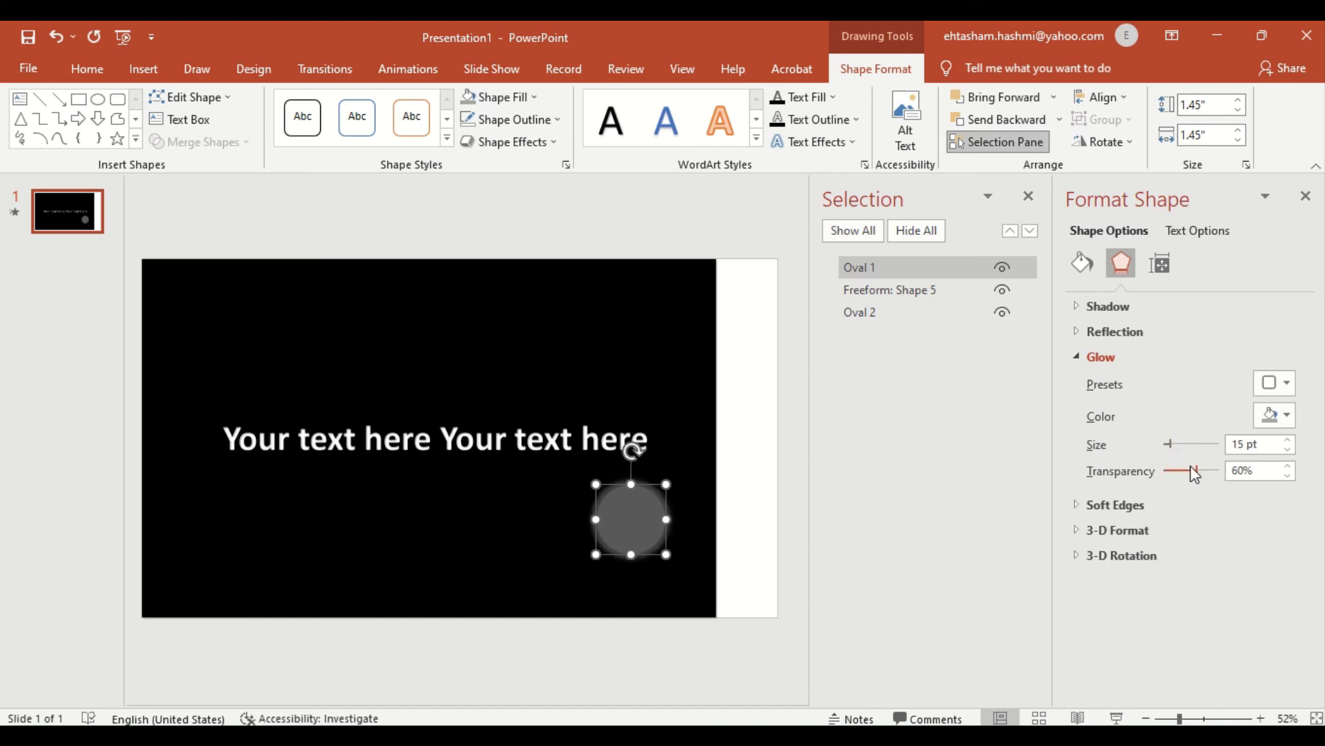
pyautogui.moveTo(1193, 469); pyautogui.dragTo(1174, 471)
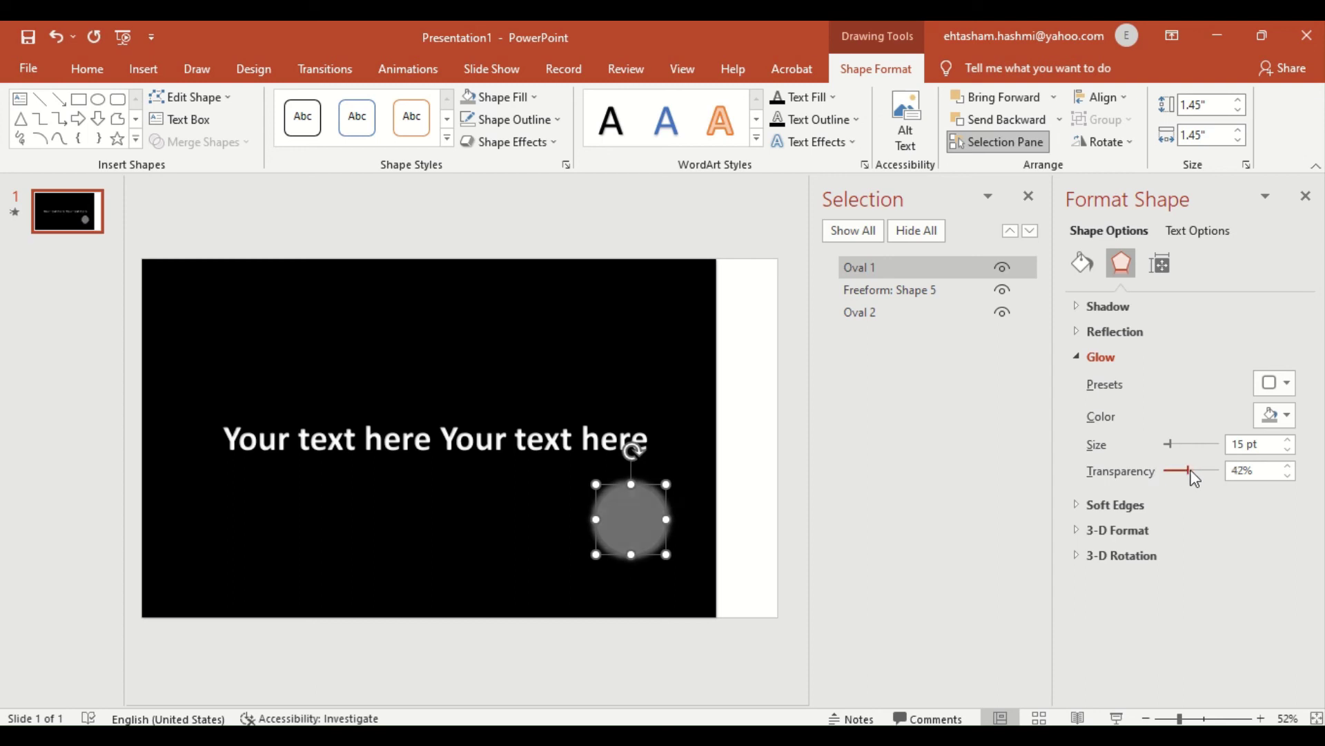
pyautogui.moveTo(1192, 471); pyautogui.dragTo(1173, 444)
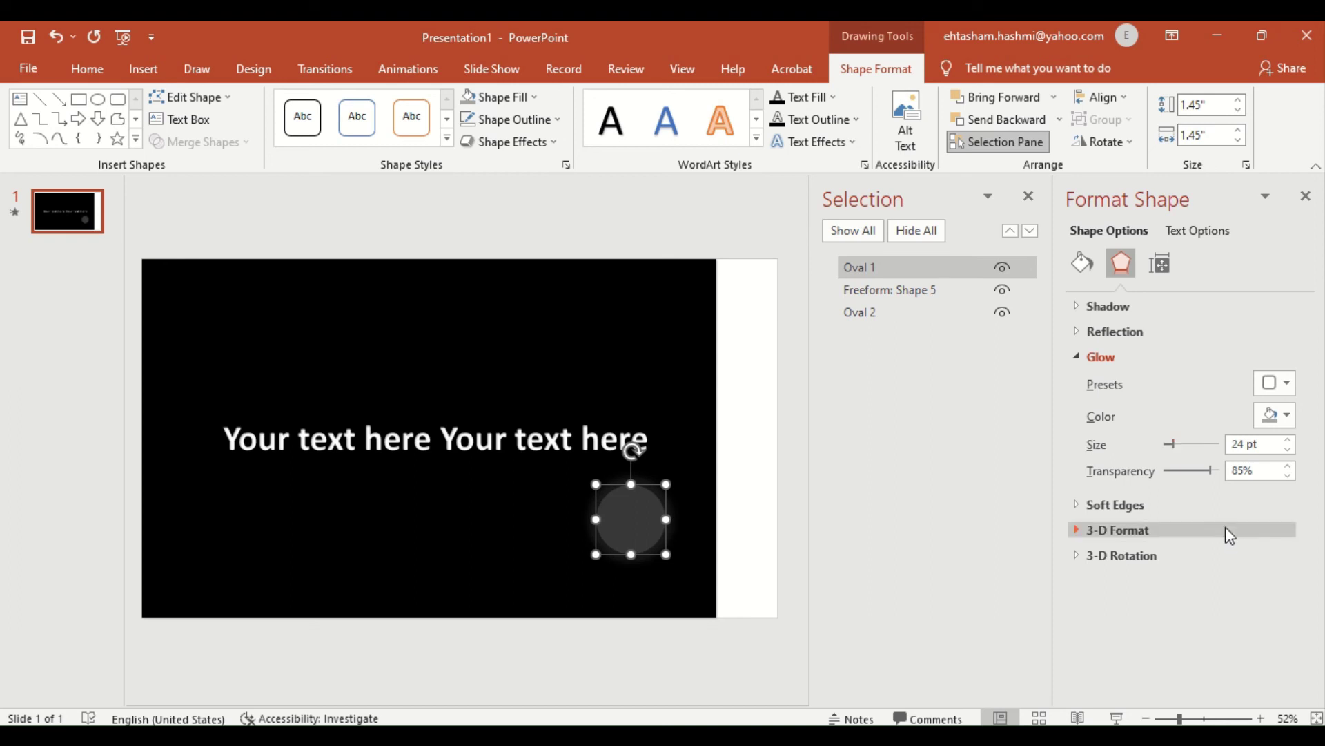
# Step: Close Format Shape and set the slide background to a solid black fill
pyautogui.click(1305, 196)
pyautogui.click(1022, 261)
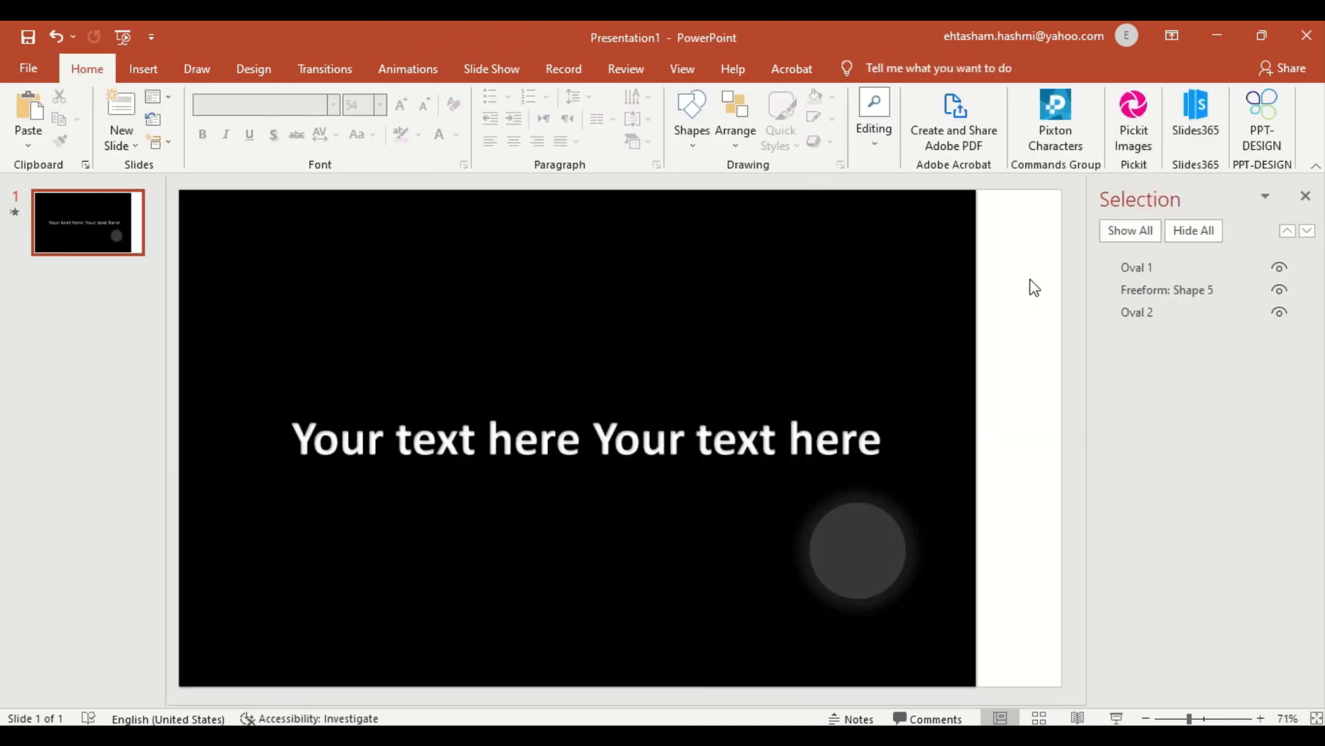
pyautogui.rightClick(1026, 283)
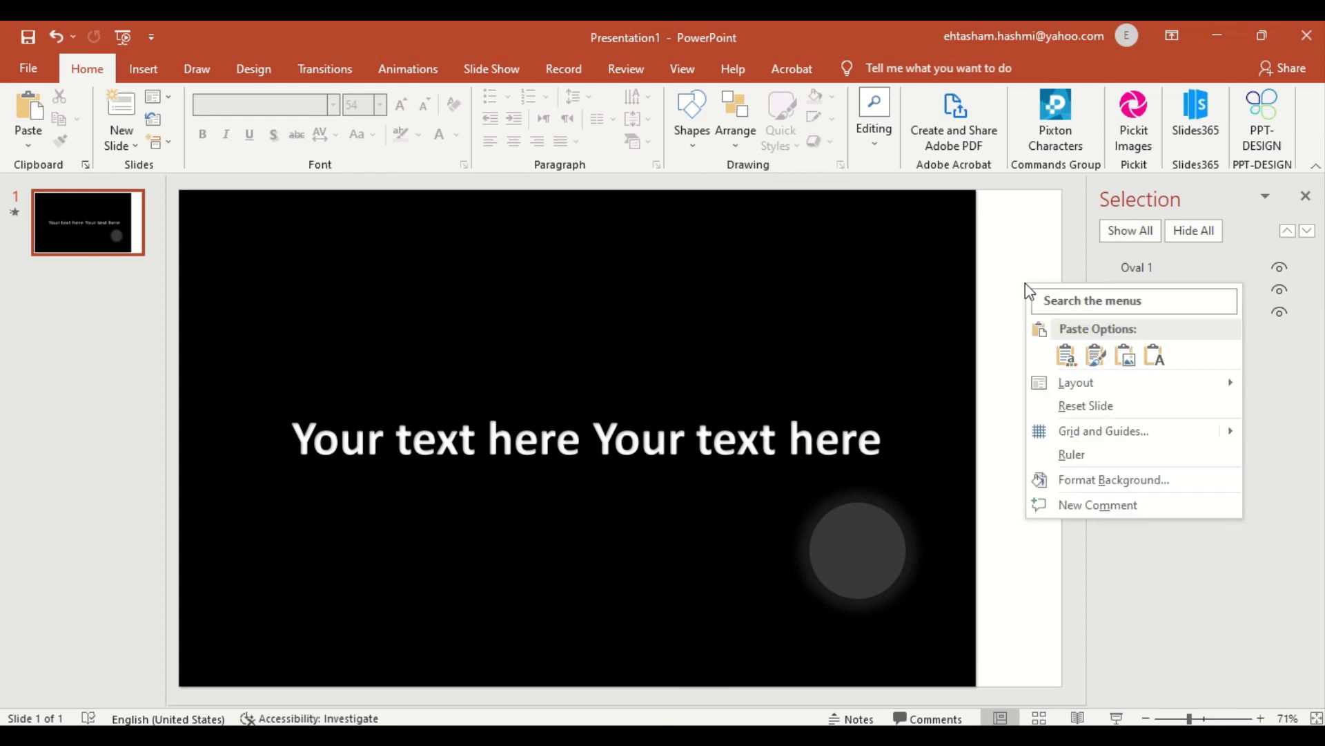
pyautogui.click(1088, 487)
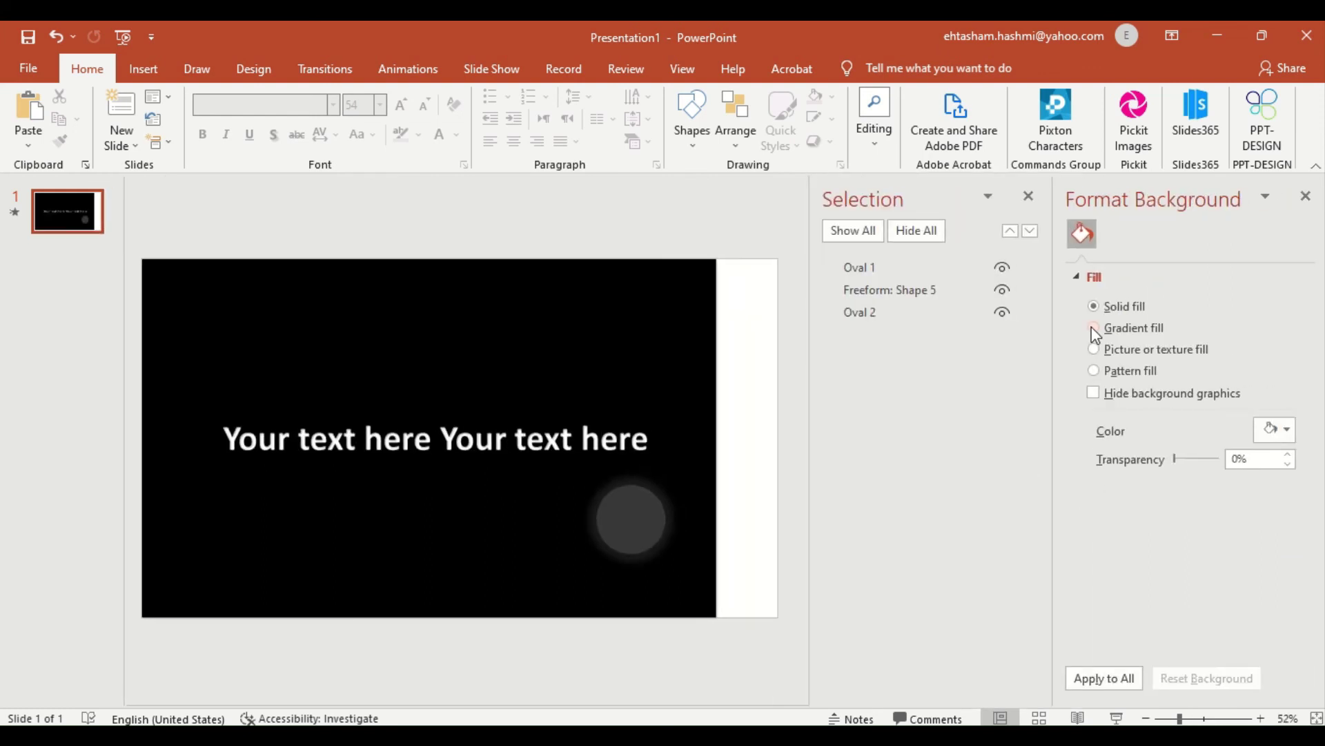
pyautogui.click(1287, 429)
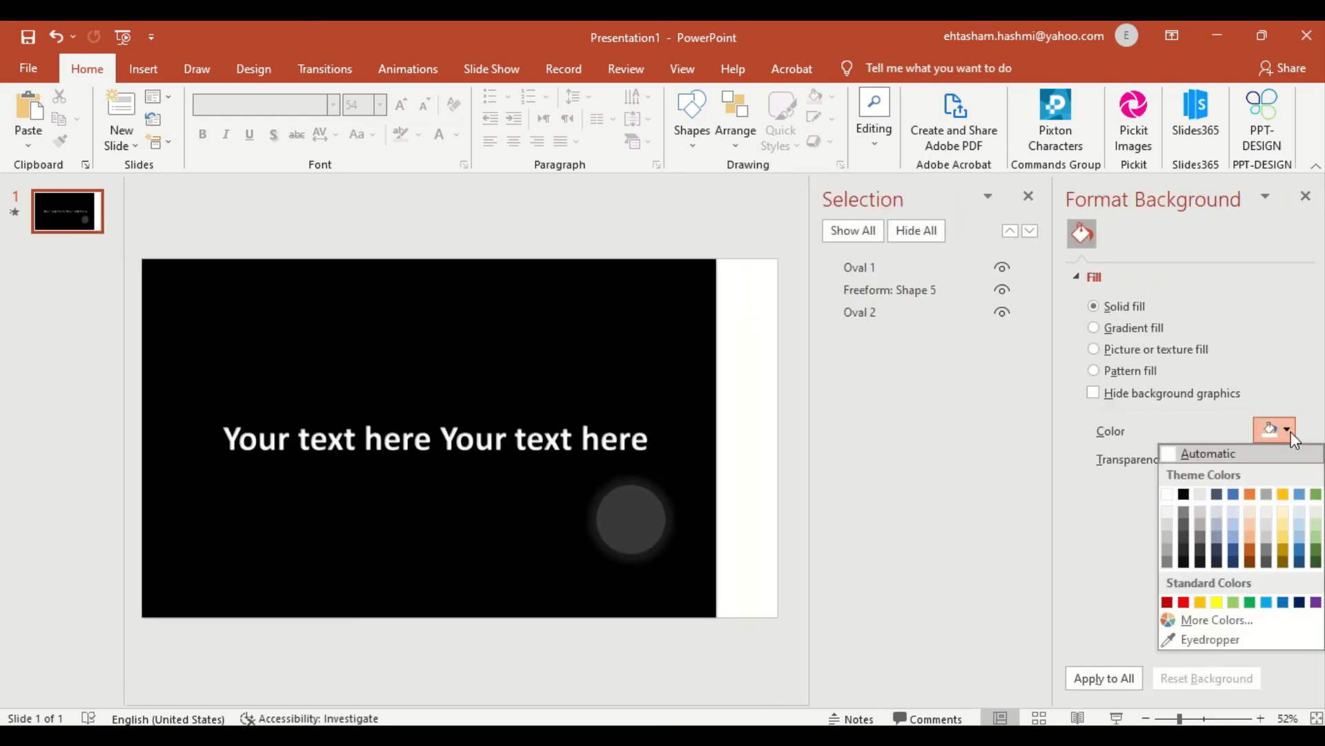
pyautogui.click(1187, 491)
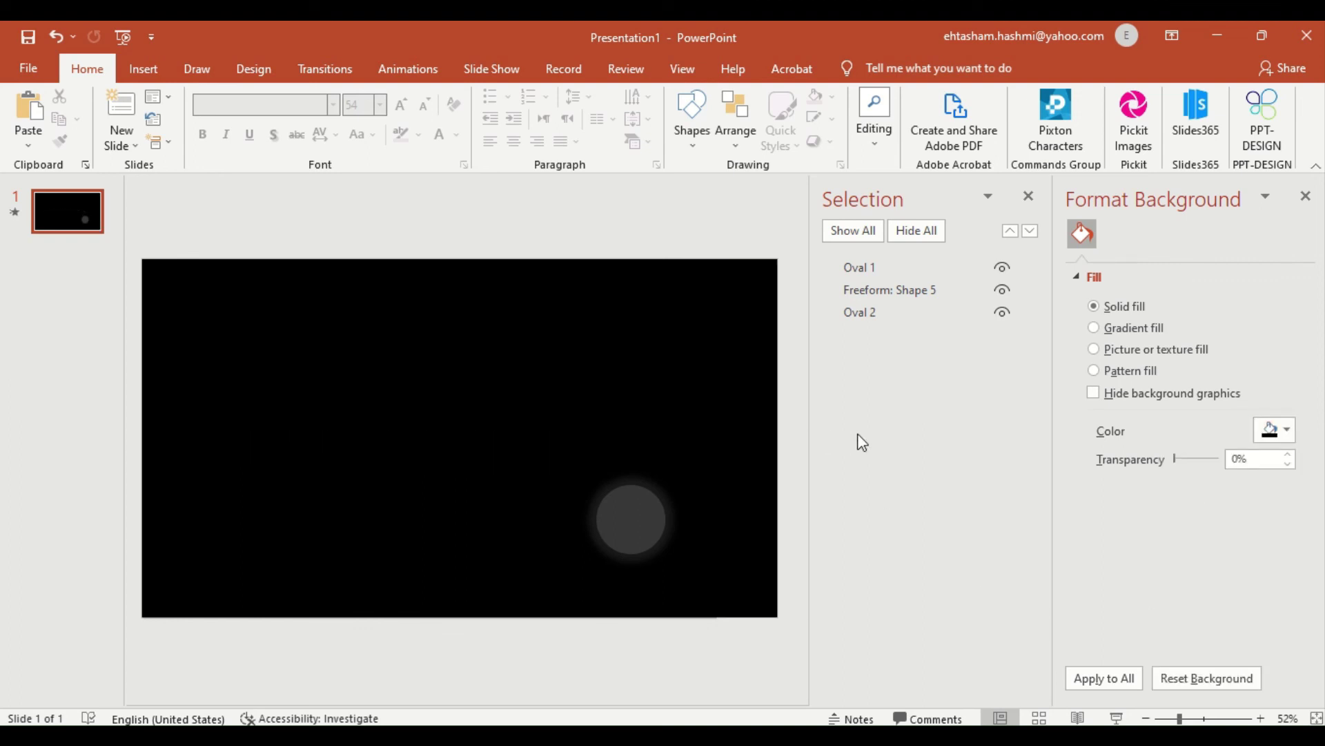
pyautogui.click(1306, 197)
# Step: Drag Freeform: Shape 5's right-middle handle out to the slide's right edge
pyautogui.click(945, 376)
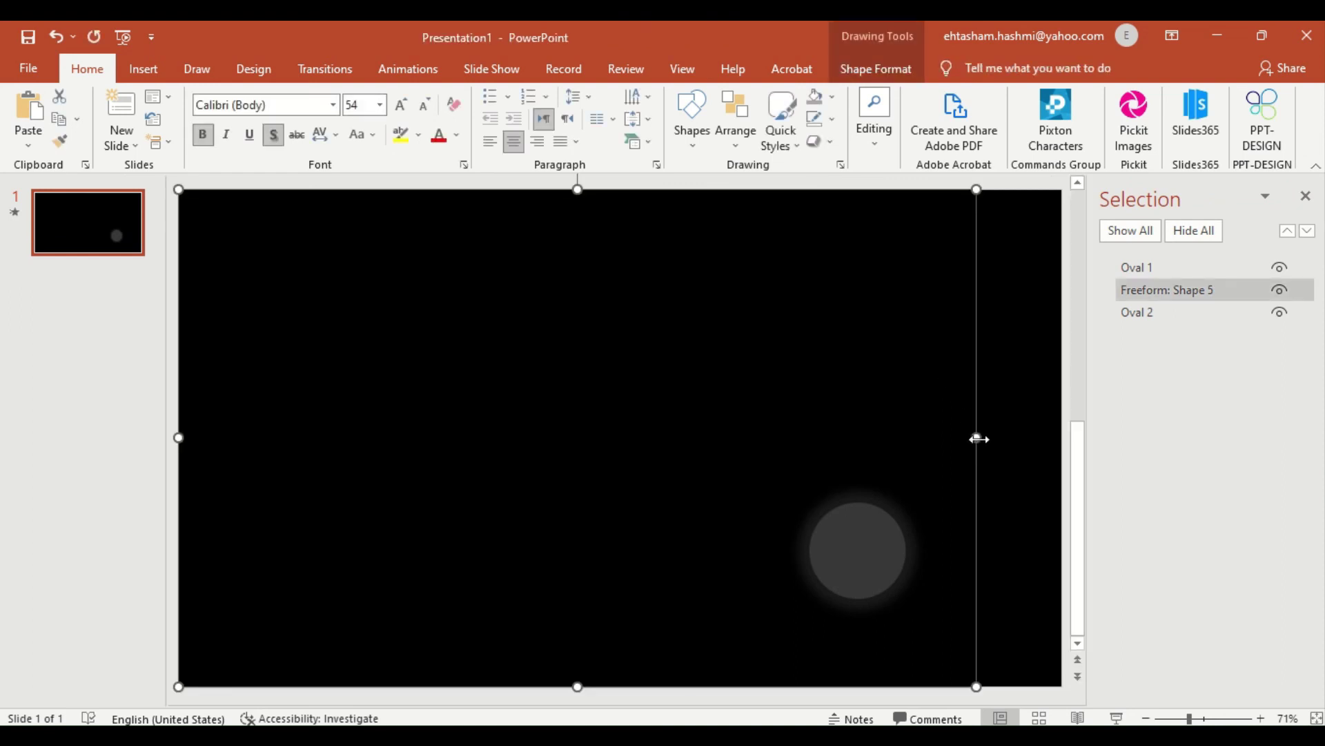
pyautogui.moveTo(976, 437); pyautogui.dragTo(1061, 438)
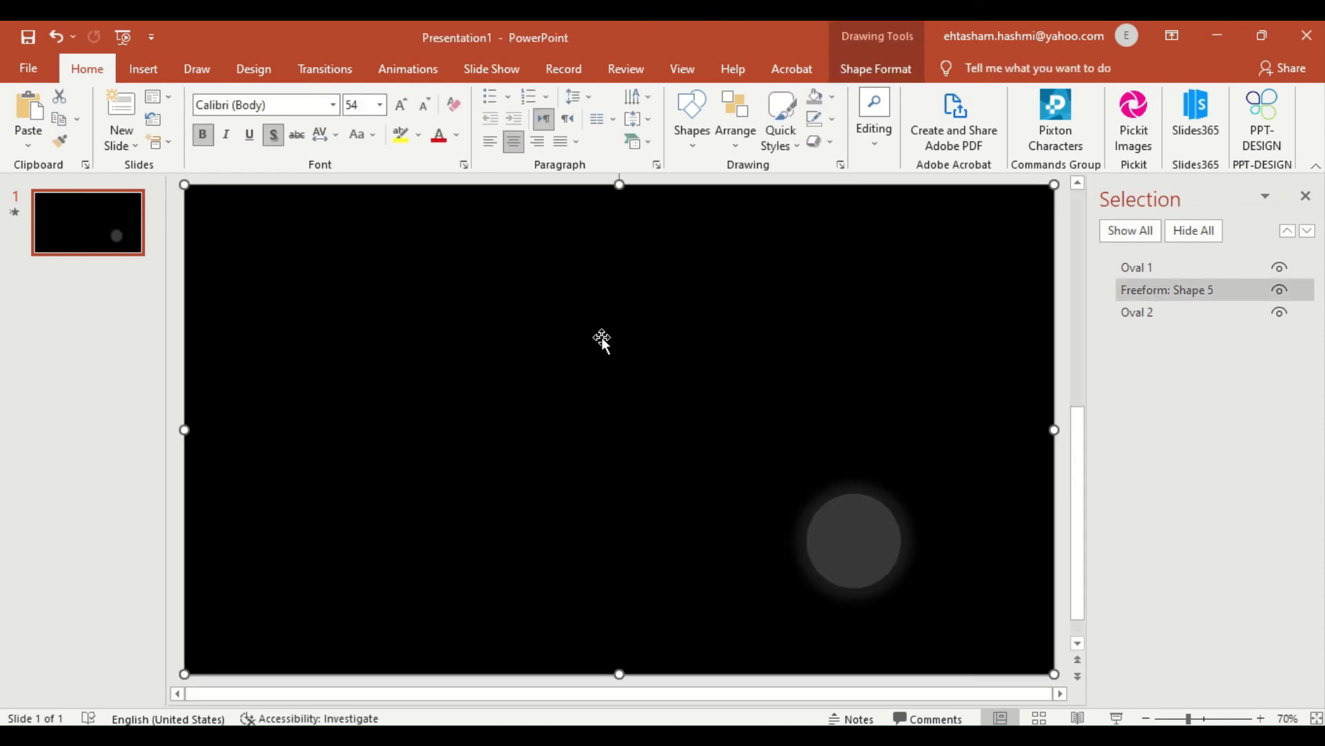